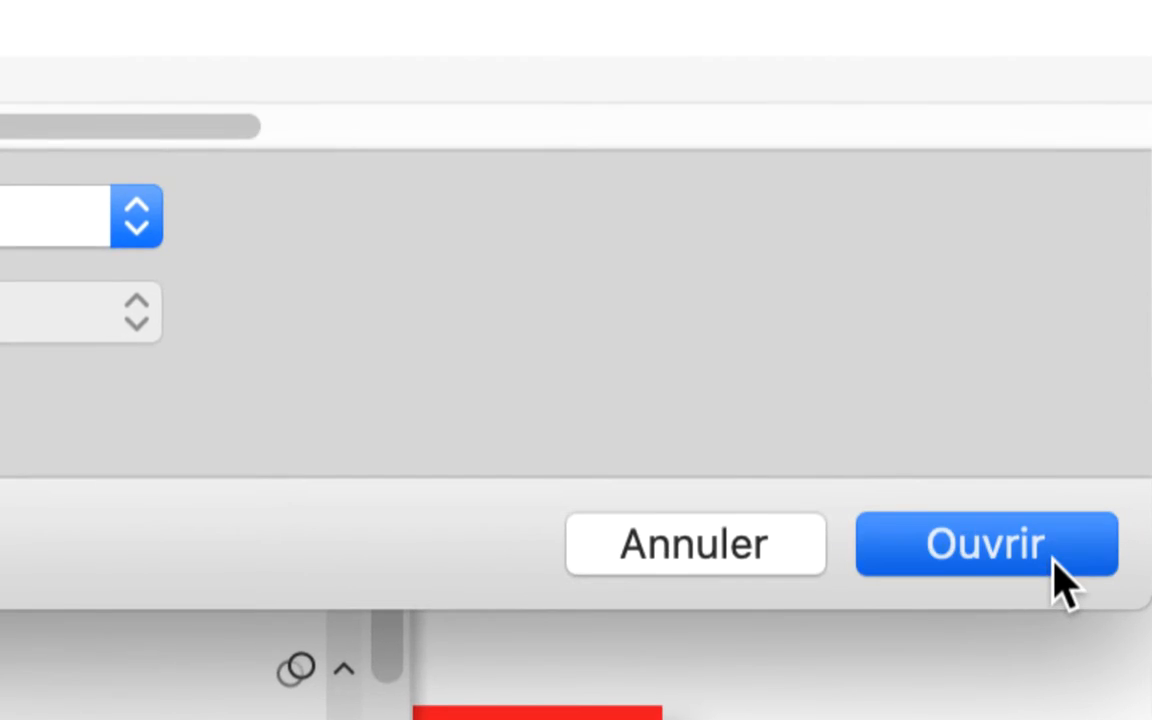
Step: Open the selected flower images and move the Layers panel off the lily picture
left_click(1067, 576)
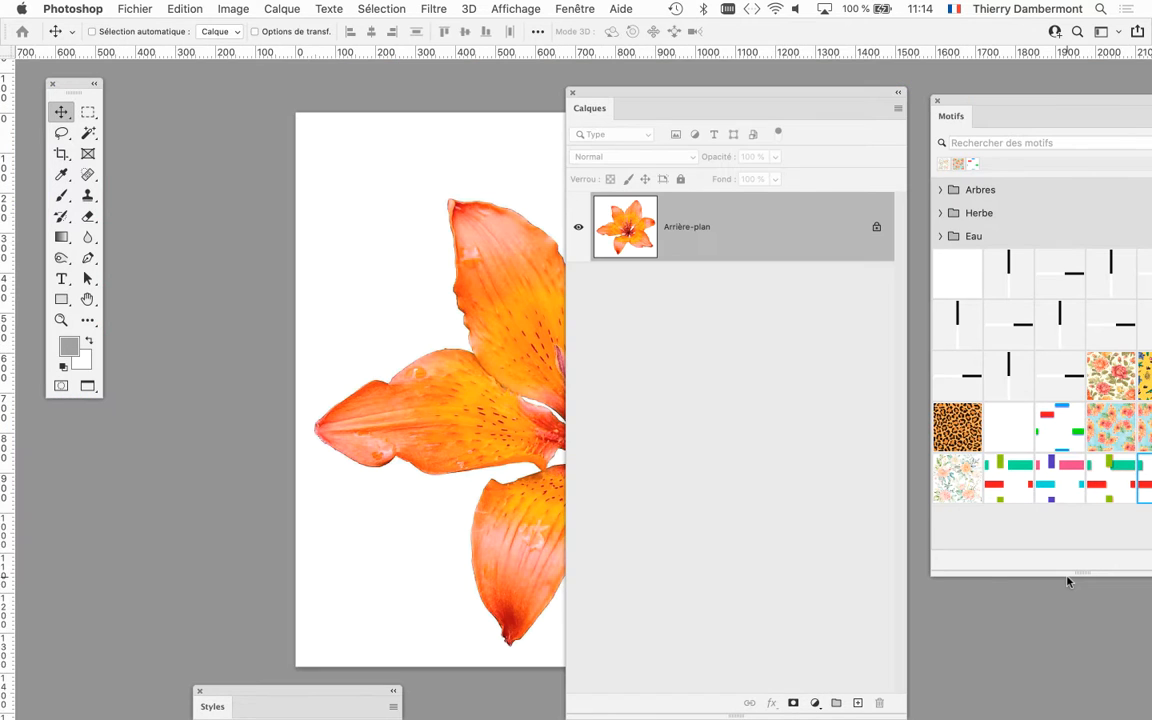
left_click_drag(450, 248, 257, 205)
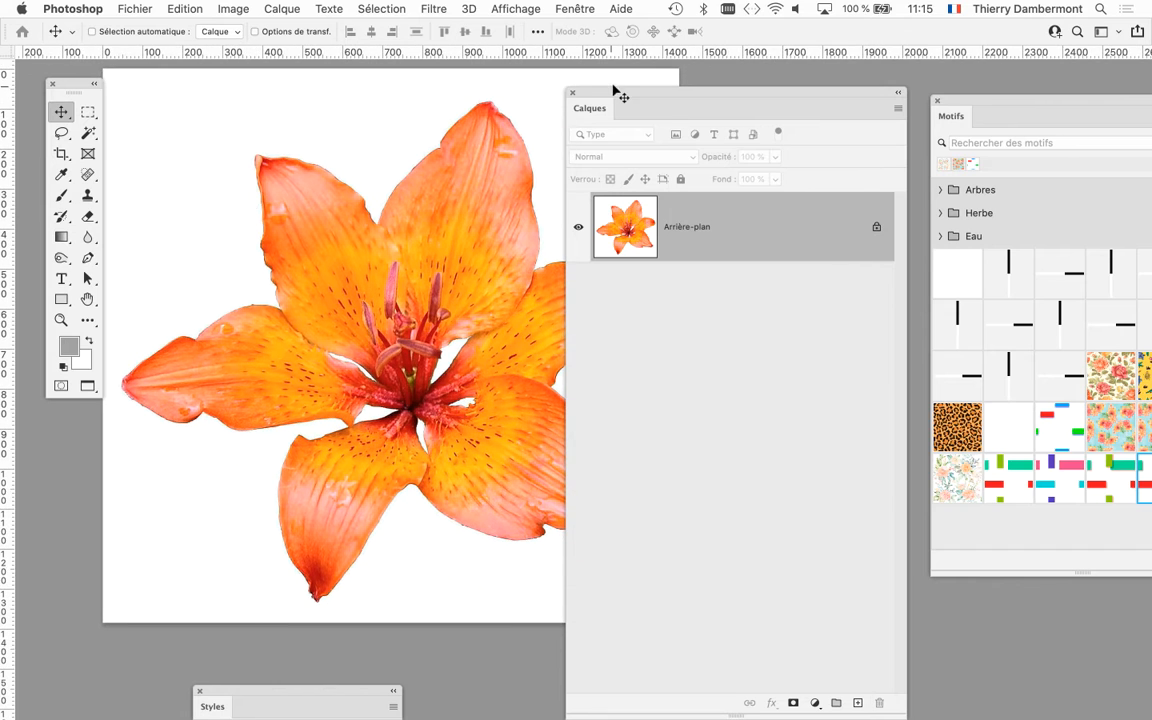
left_click_drag(606, 91, 745, 77)
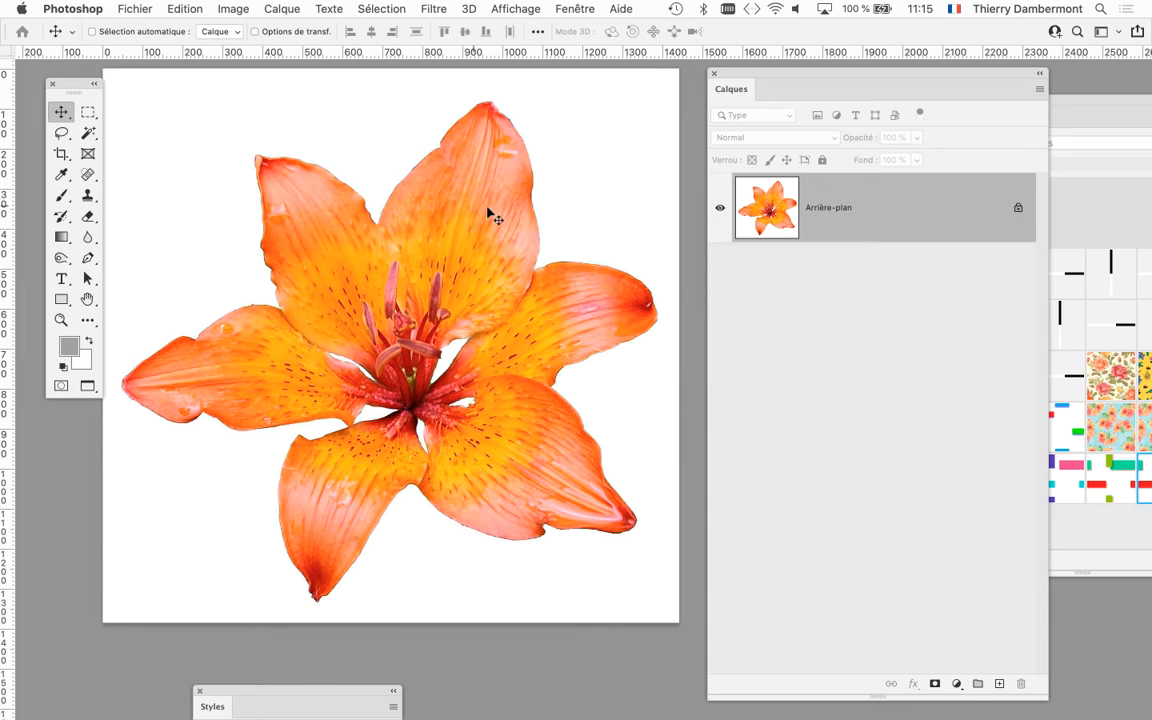
scroll(357, 268, "down", 2)
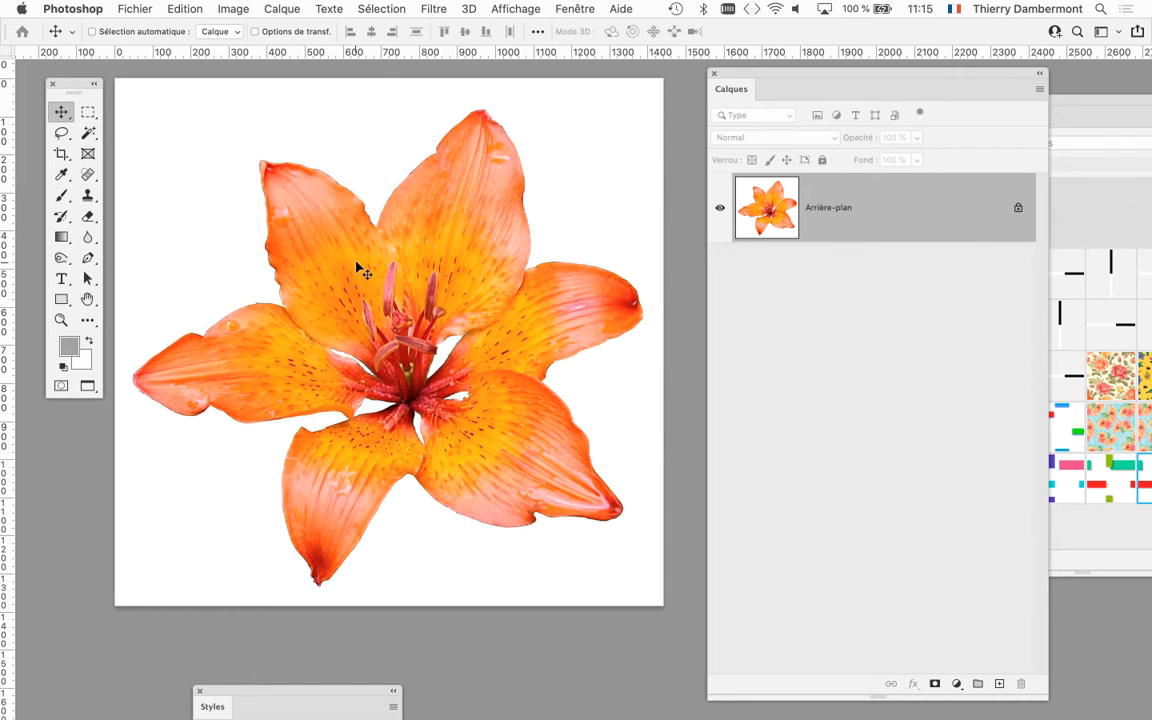
Step: Look through the open lavender, dandelion and lily images, ending on the lily in full-screen mode with menus
key("f")
key("f")
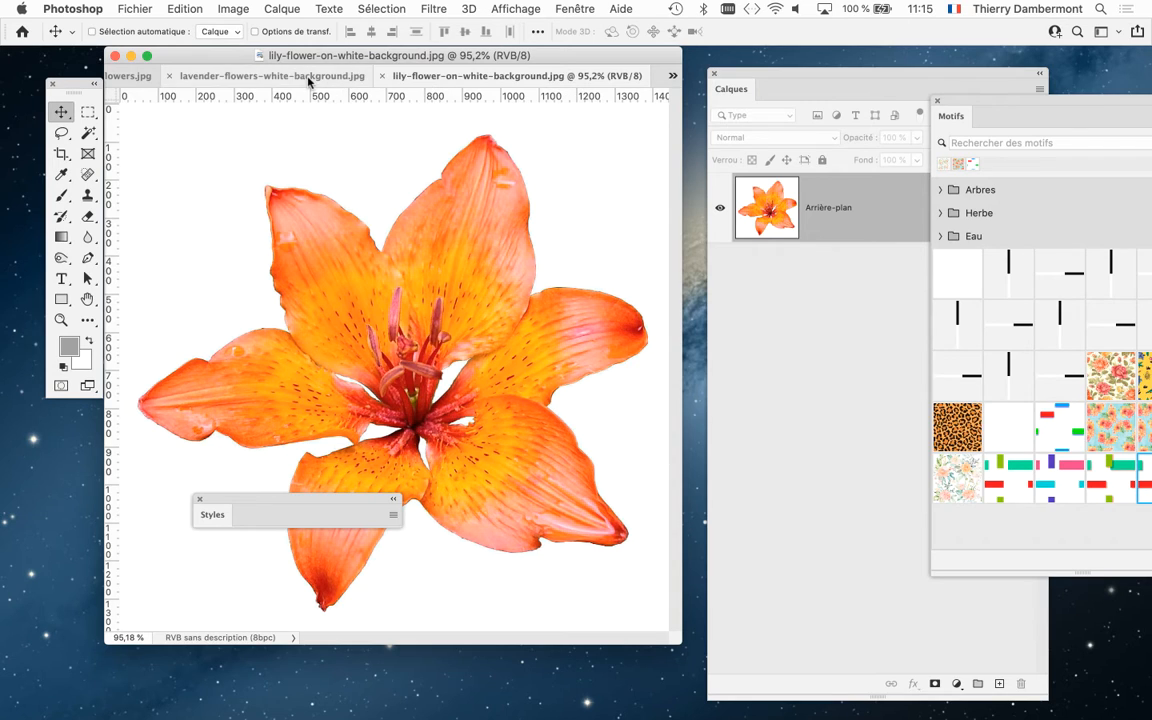
left_click(309, 77)
left_click(180, 77)
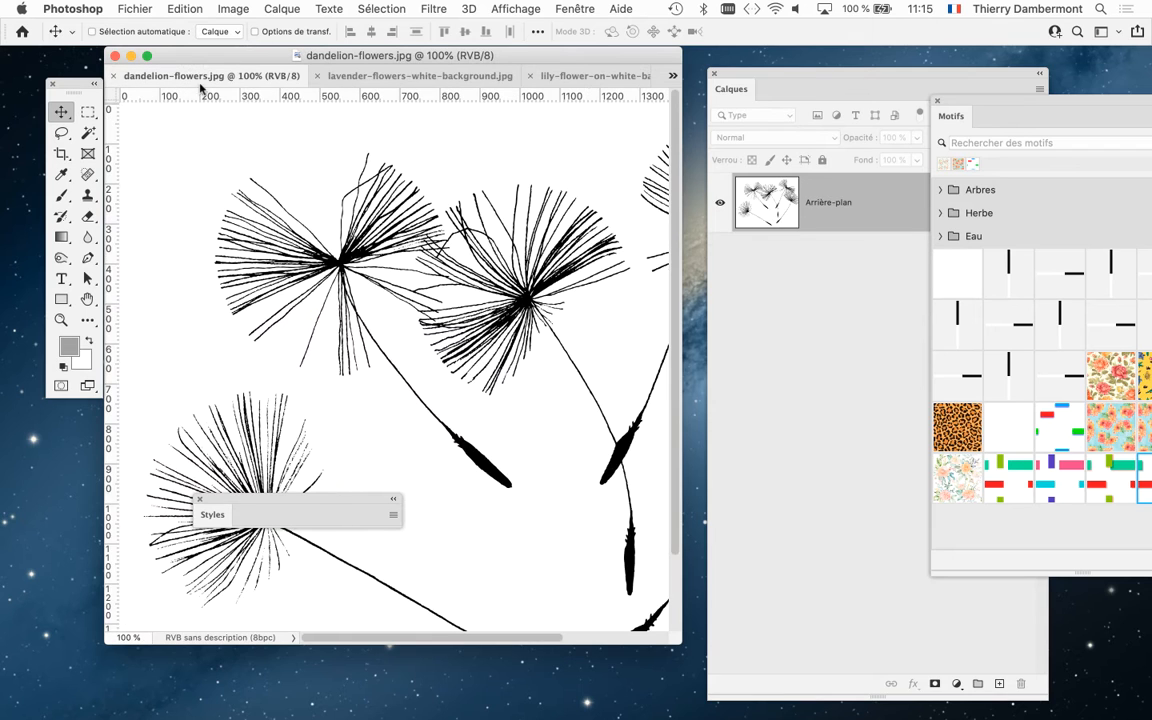
left_click(583, 77)
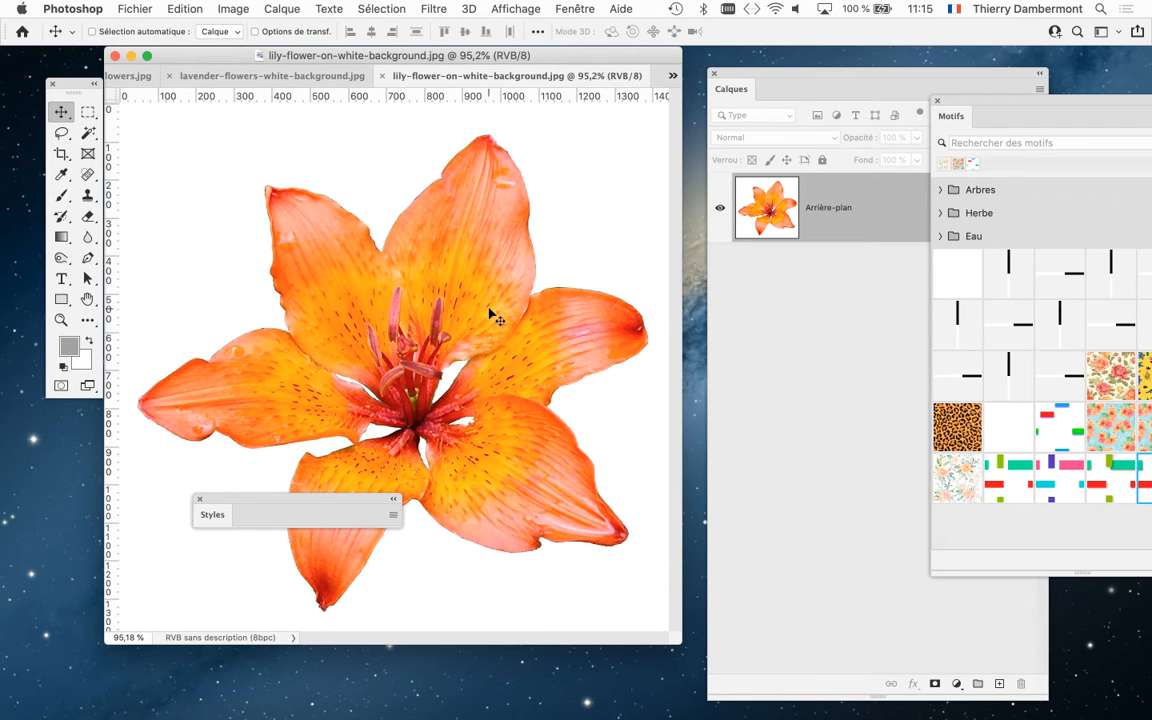
key("f")
Step: Close the Styles panel that covers the lily image
left_click_drag(481, 317, 264, 267)
left_click_drag(306, 370, 331, 386)
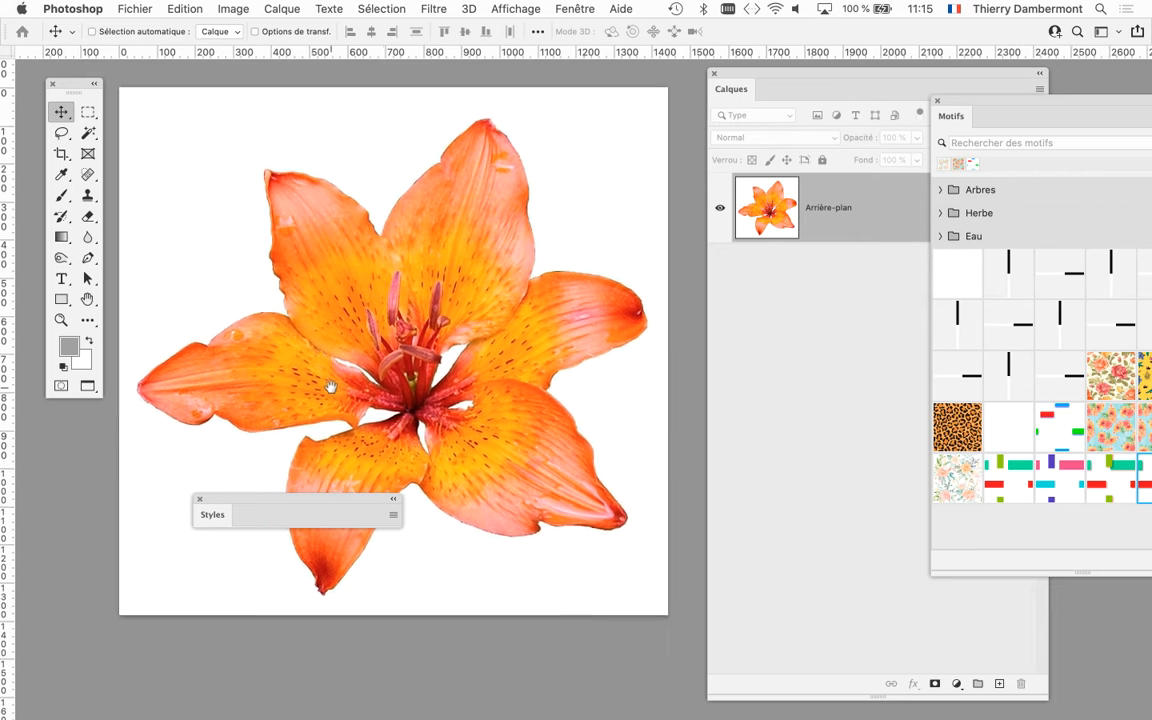
left_click(199, 498)
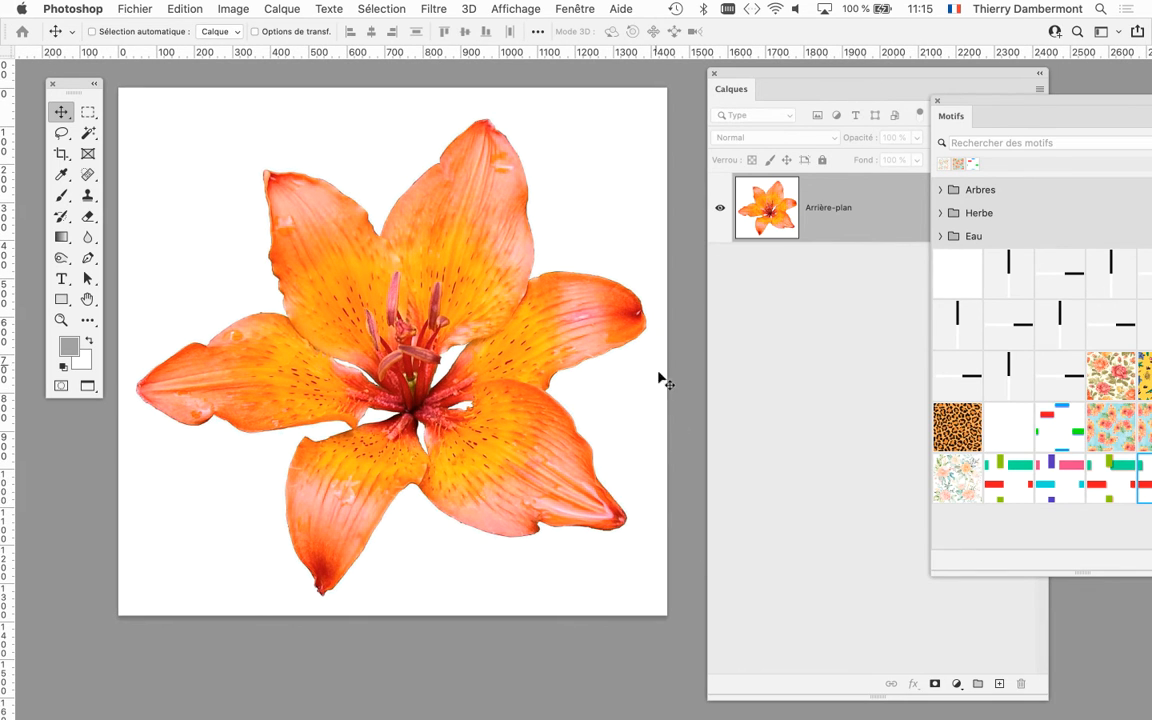
scroll(493, 375, "up", 2)
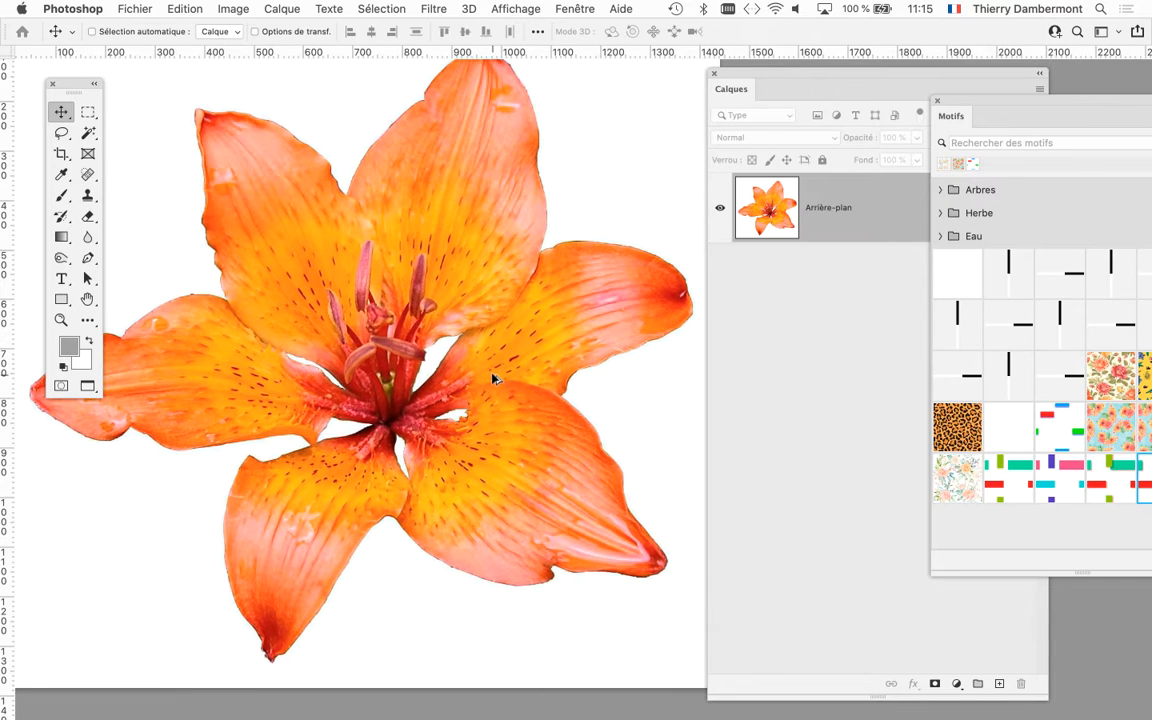
scroll(493, 375, "down", 2)
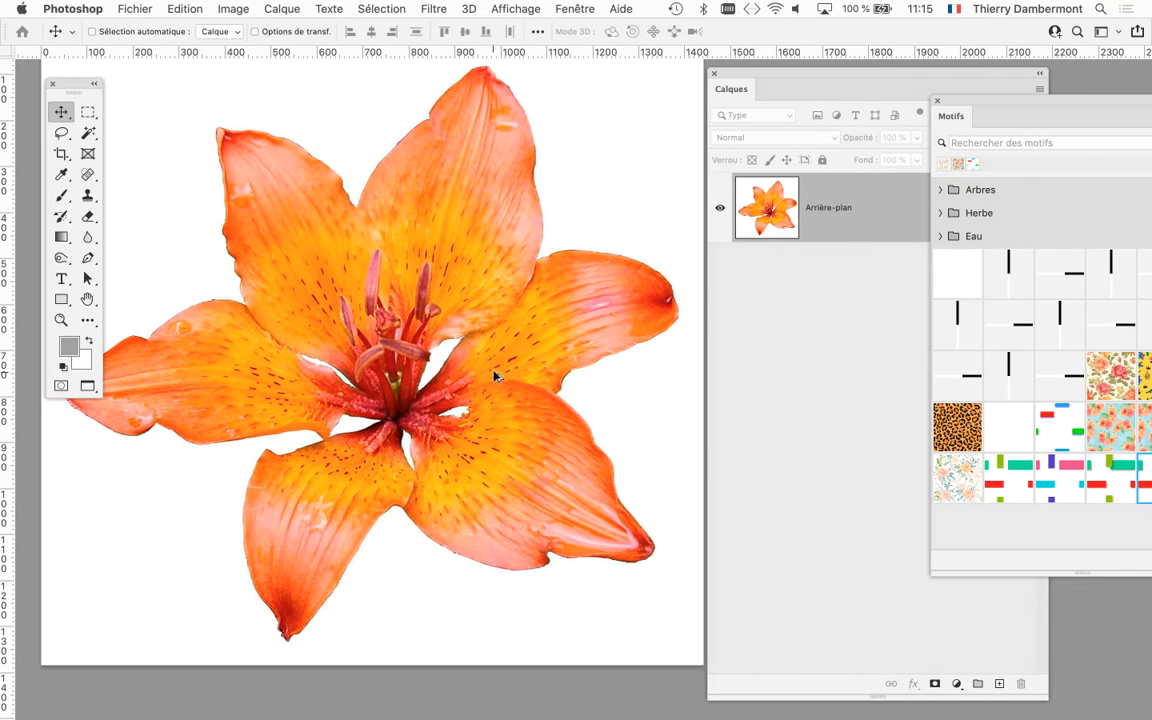
scroll(493, 375, "down", 3)
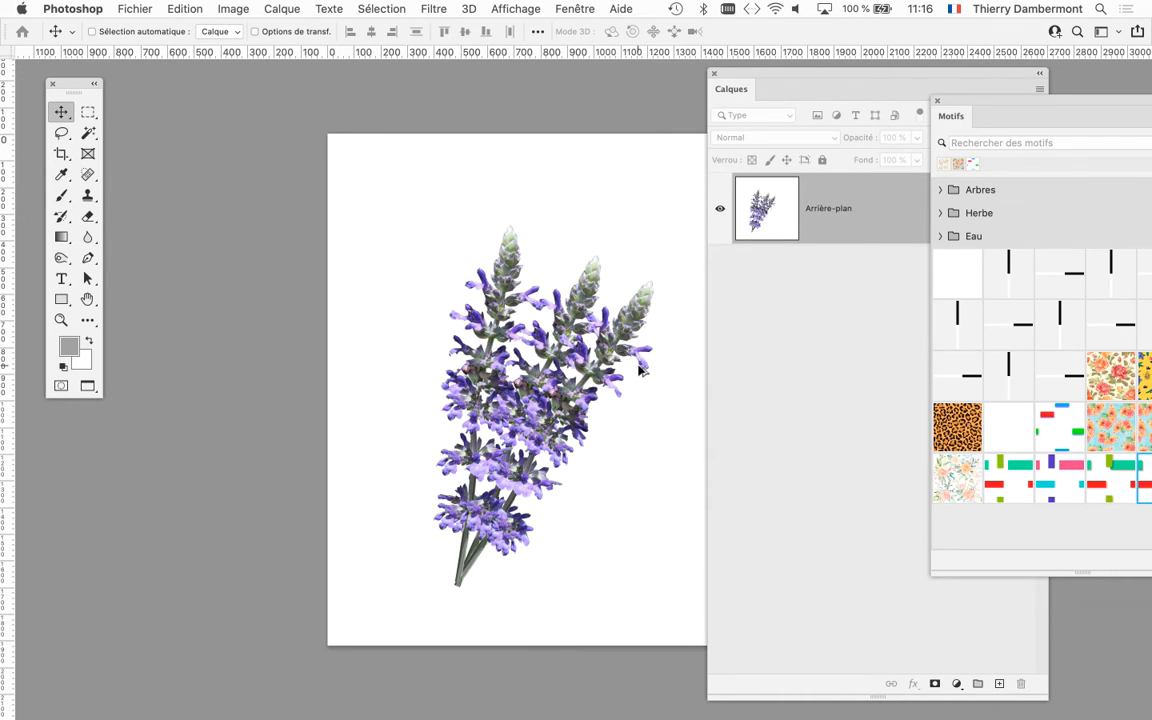
scroll(640, 370, "up", 3)
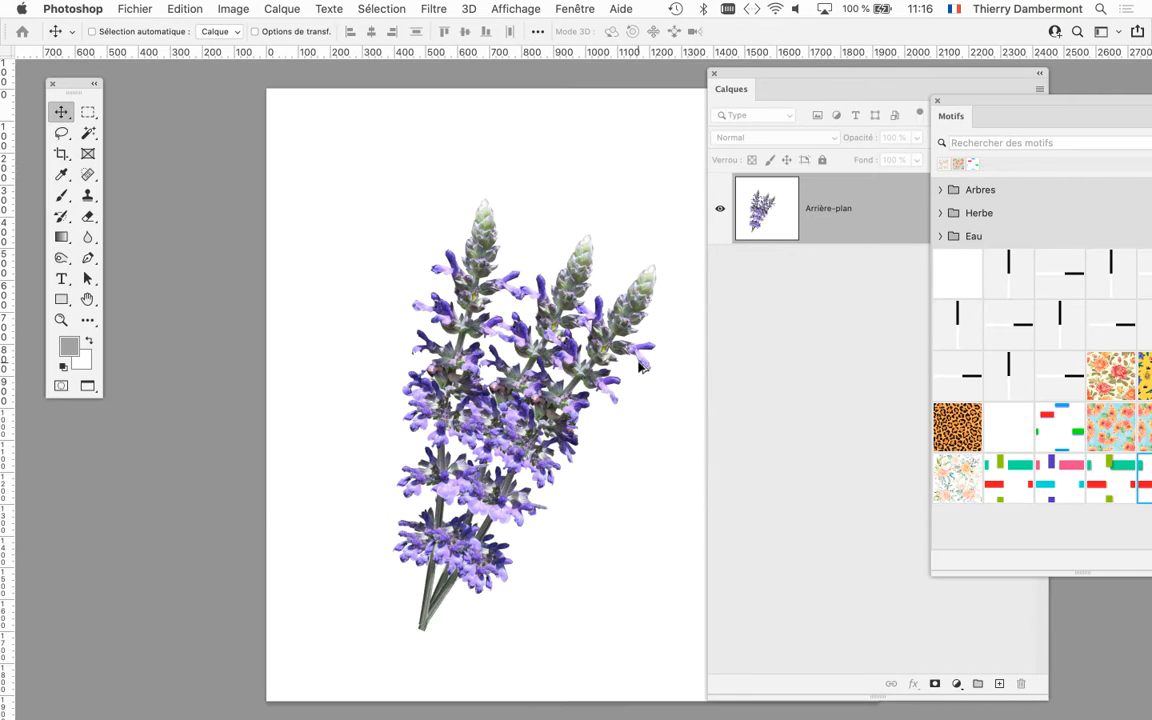
scroll(640, 367, "up", 3)
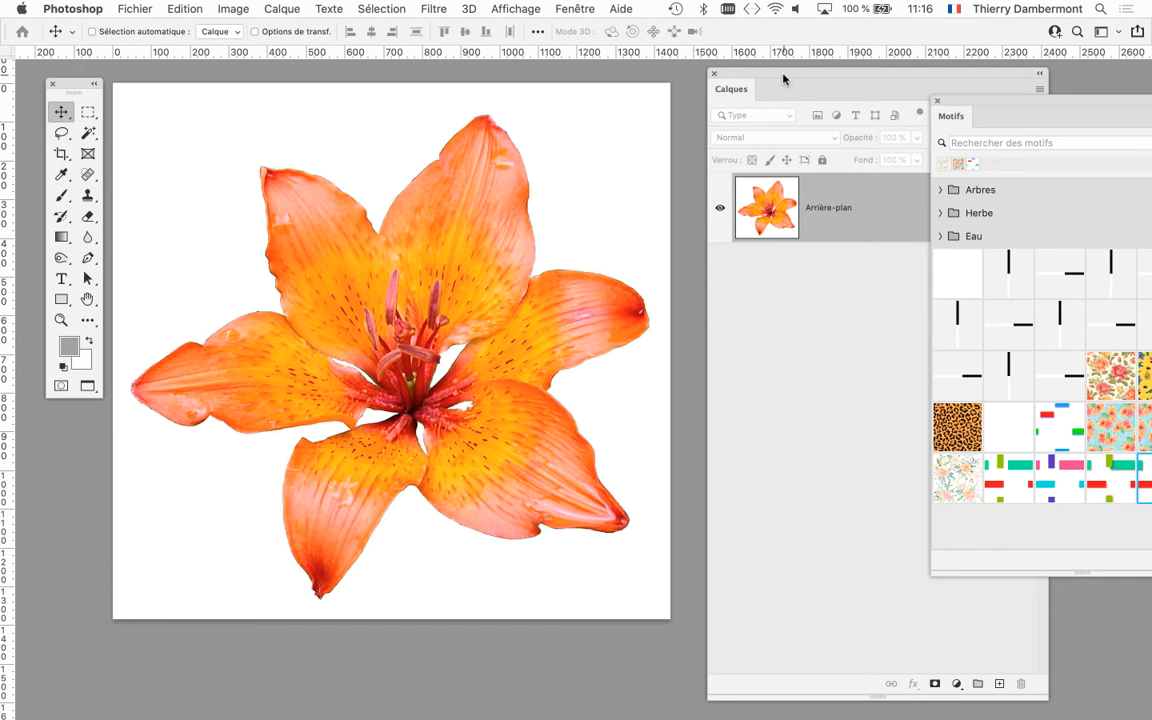
left_click_drag(782, 72, 780, 71)
left_click_drag(777, 63, 600, 59)
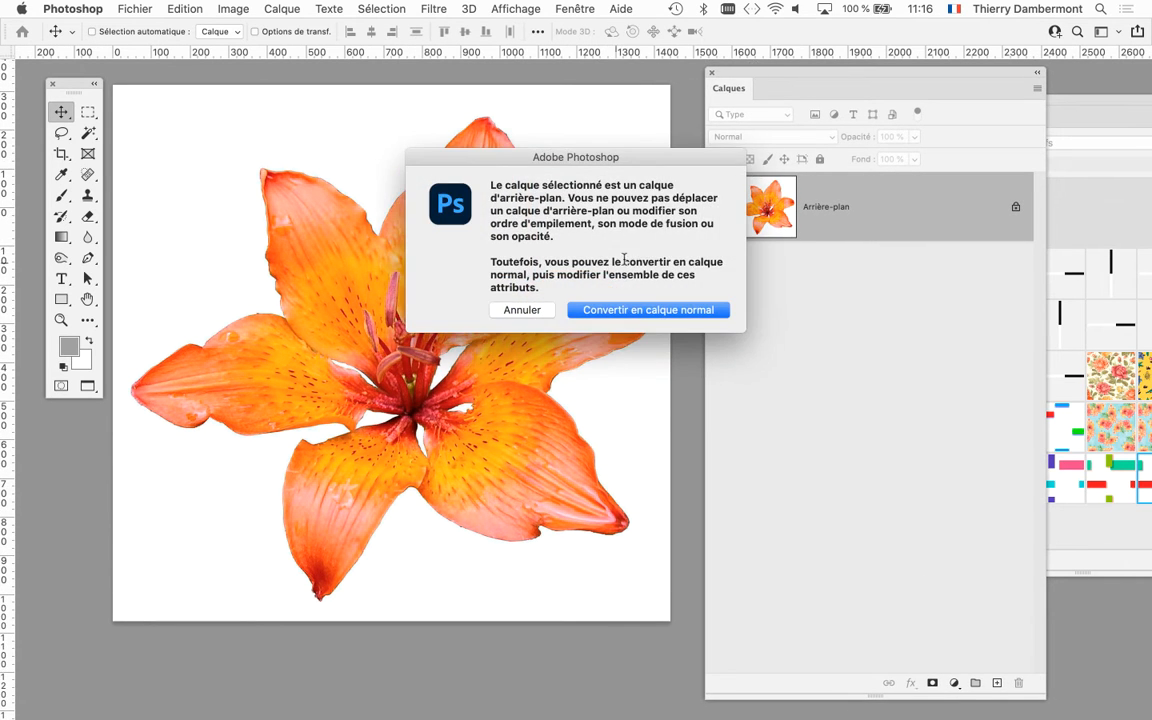
left_click(546, 309)
left_click_drag(551, 292, 573, 172)
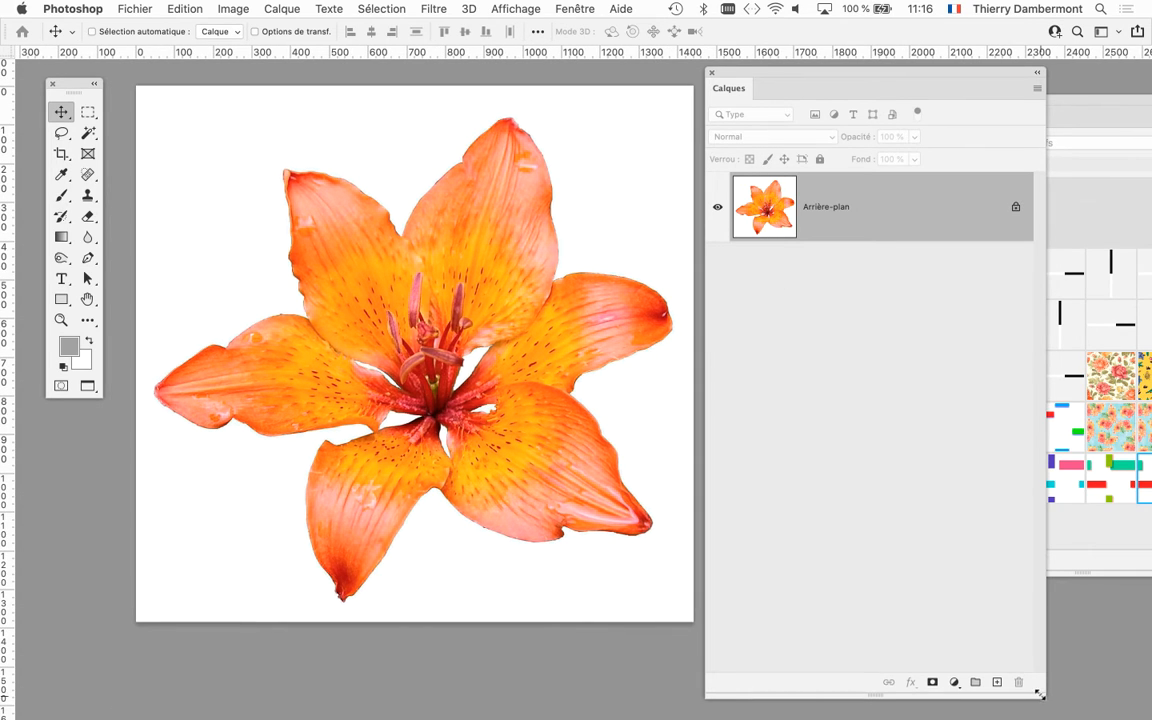
Step: Shrink the Layers panel and place it beside the lily image without covering it
left_click_drag(1038, 697, 949, 380)
left_click_drag(743, 72, 628, 96)
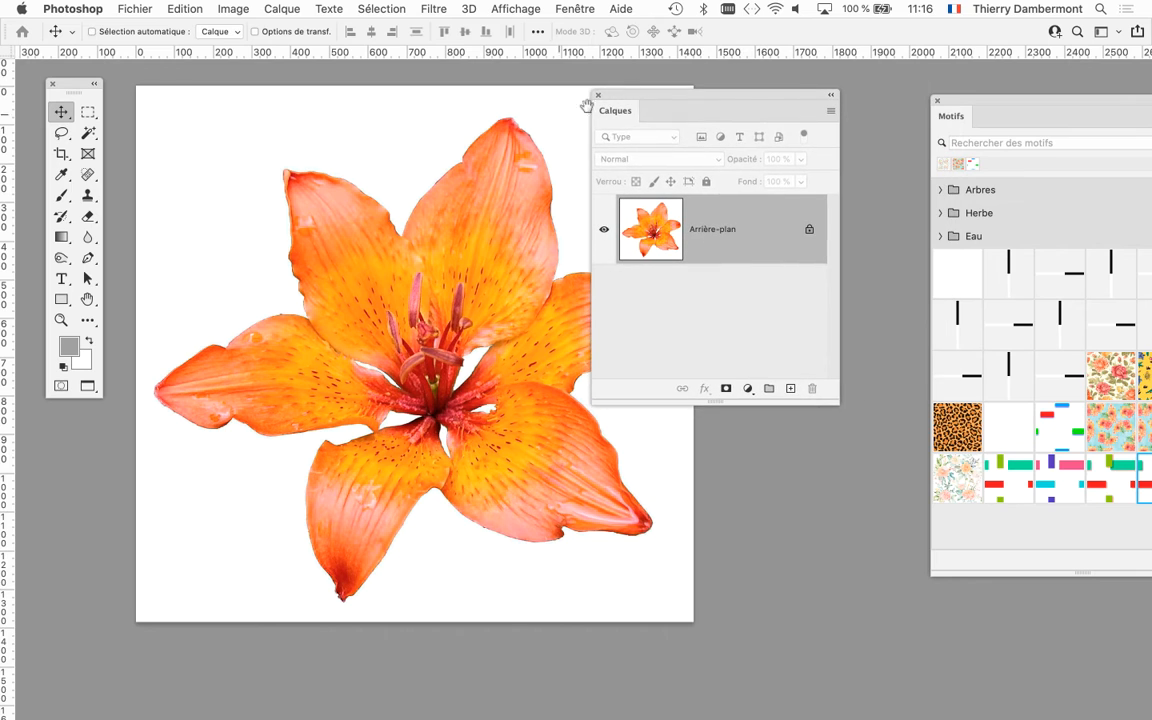
scroll(391, 165, "right", 3)
scroll(366, 343, "down", 3)
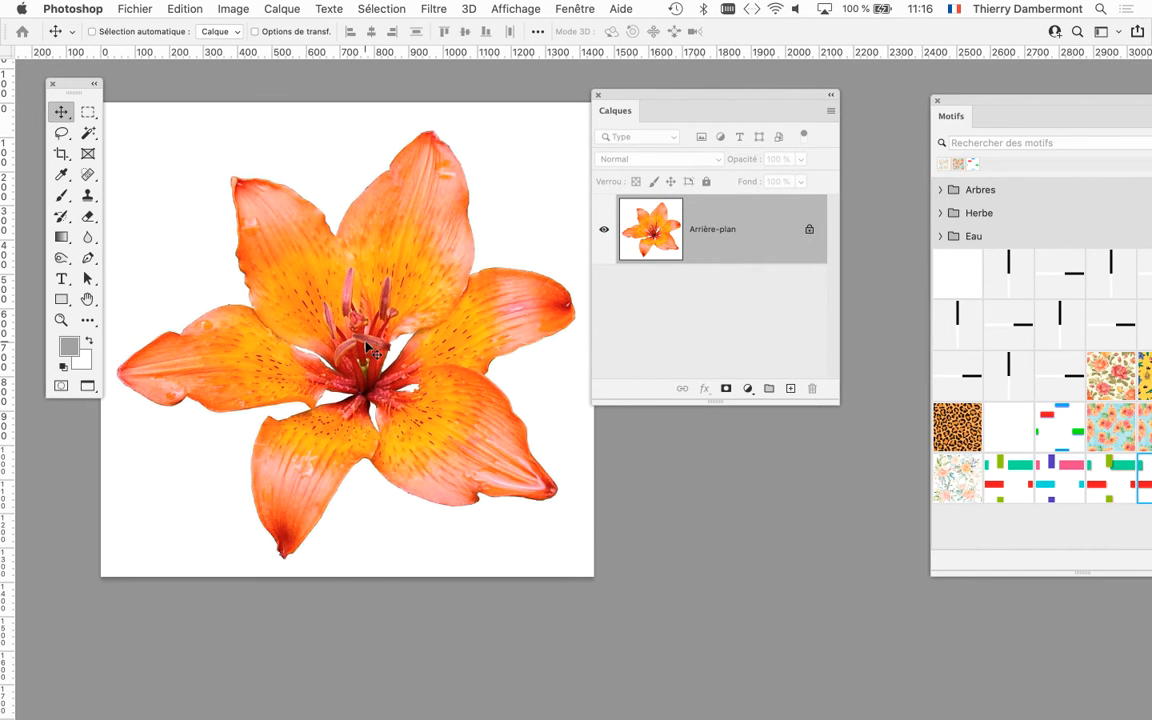
left_click_drag(650, 96, 679, 82)
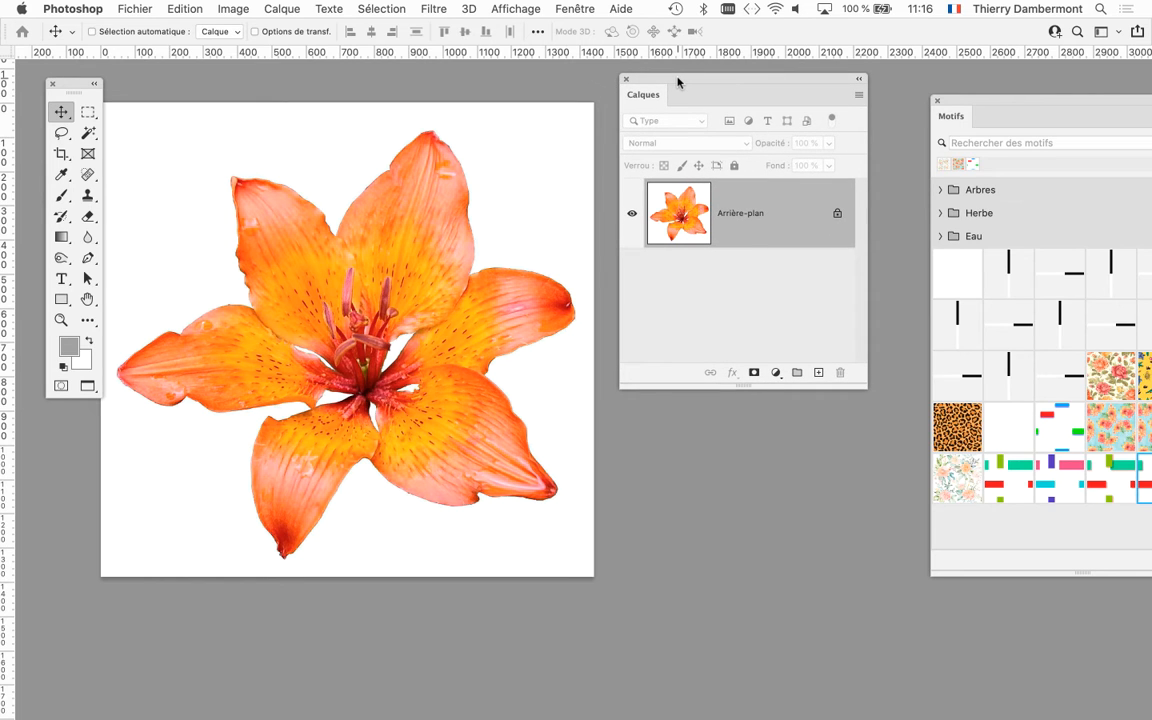
left_click_drag(677, 82, 673, 100)
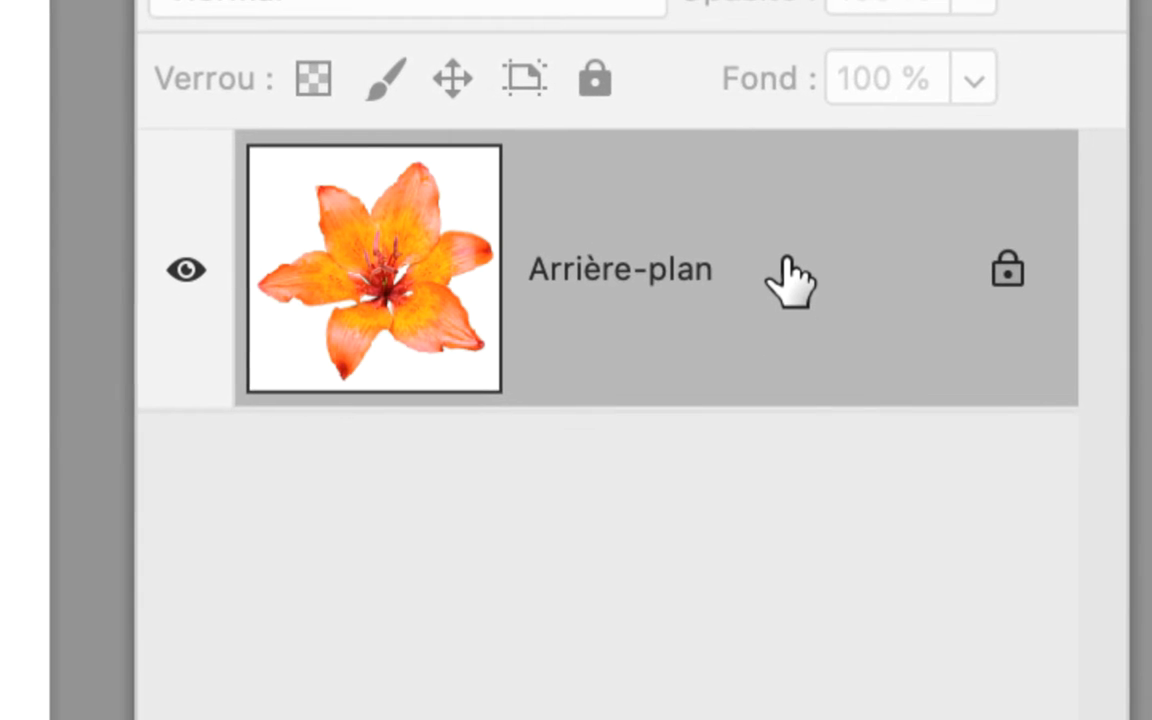
Step: Convert the lily's background into a normal layer and add an empty layer beneath it
double_click(788, 279)
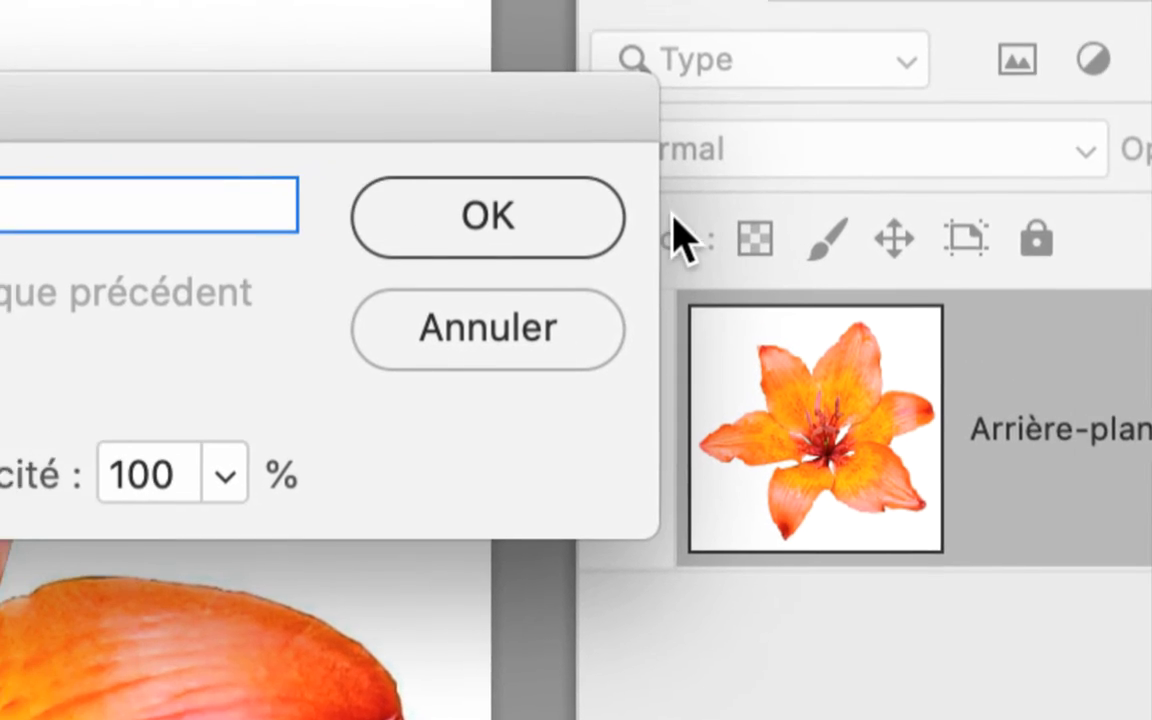
left_click(585, 230)
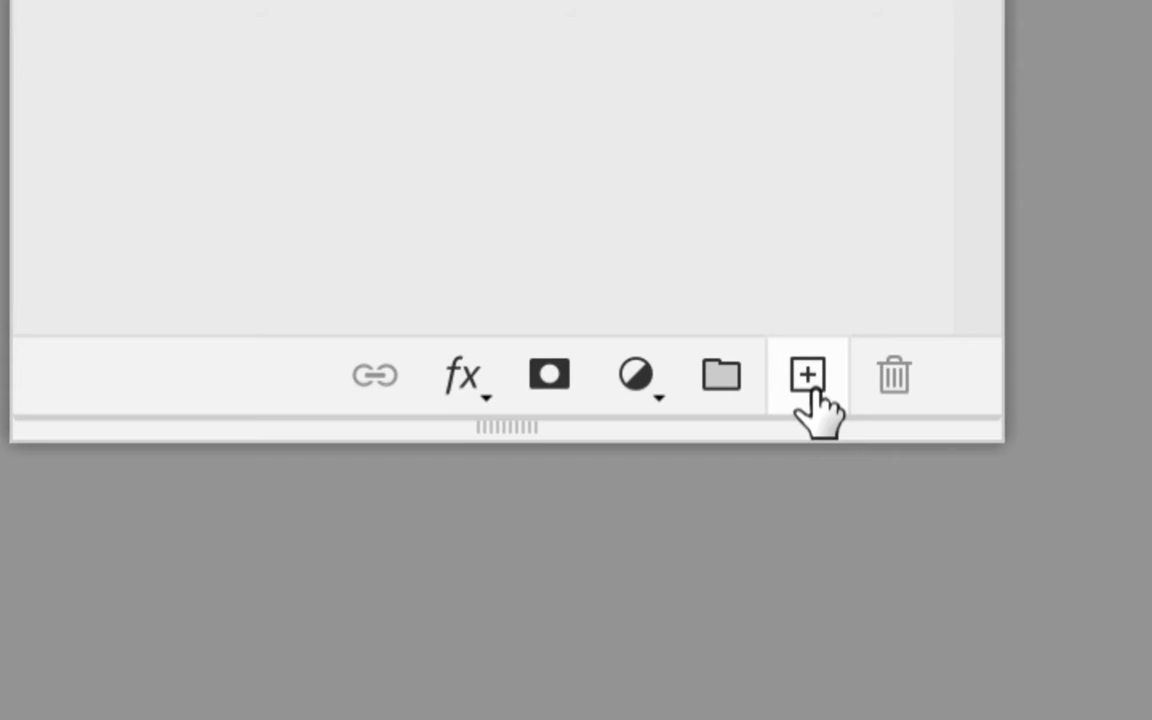
left_click(809, 385)
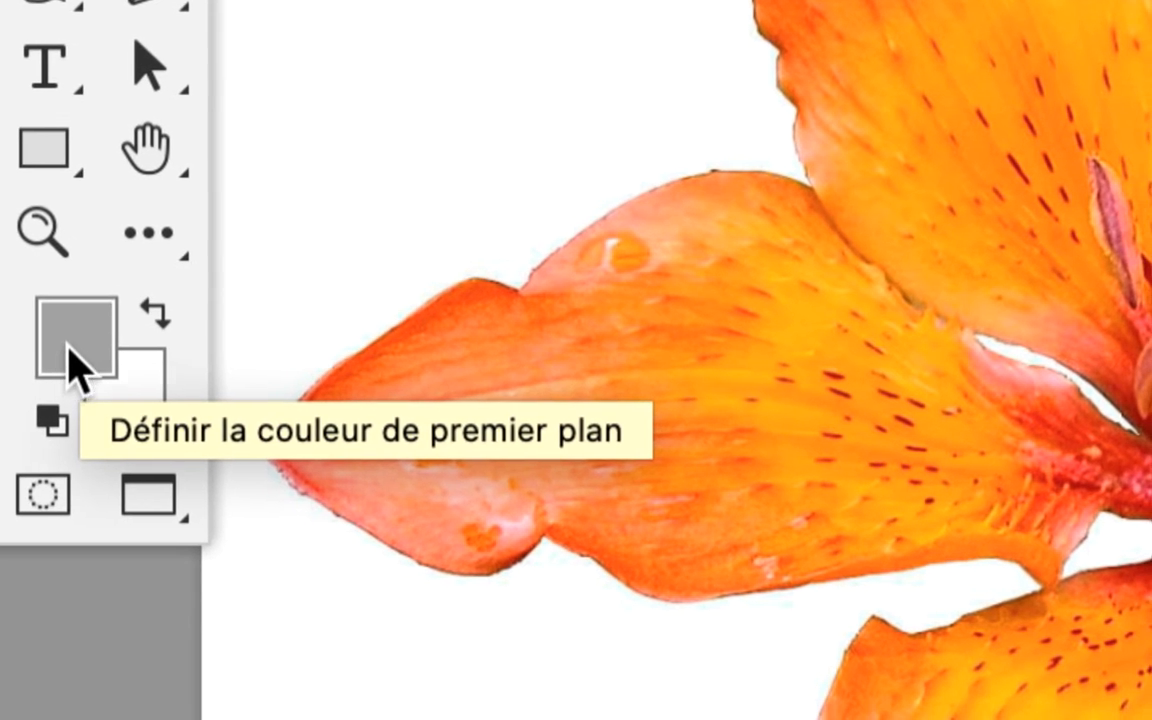
Step: Set the foreground colour to green 00ff30 and fill the new lower layer with it
left_click(74, 360)
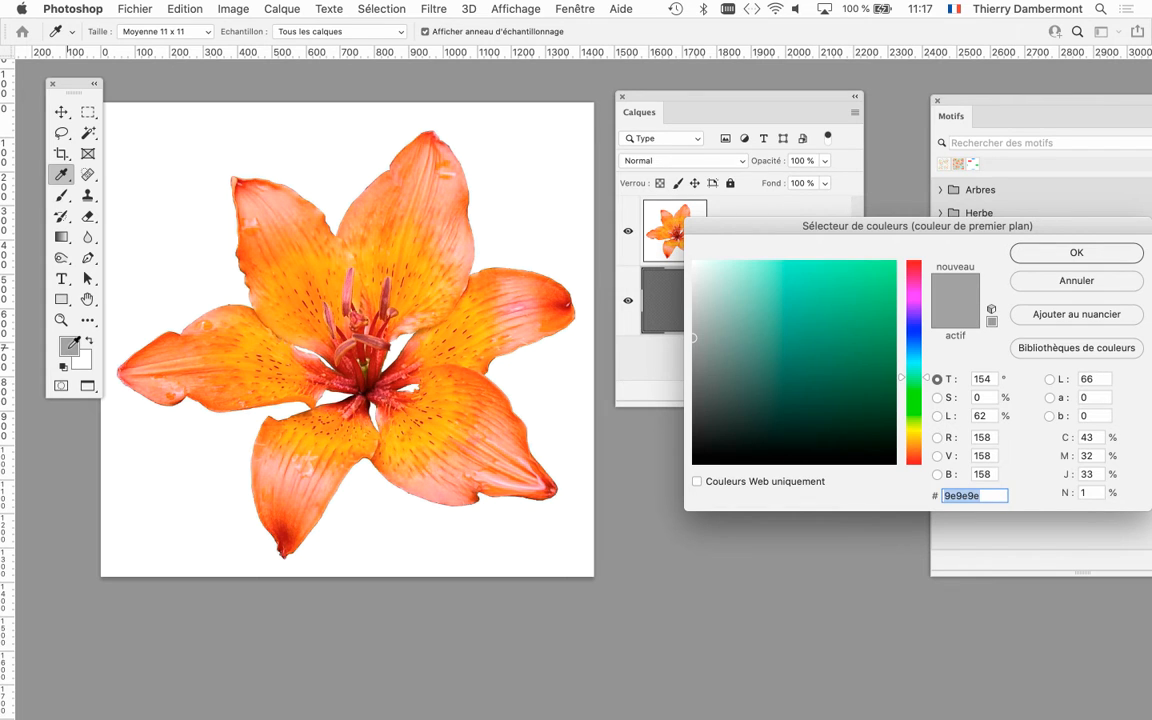
left_click_drag(915, 385, 915, 390)
left_click_drag(887, 311, 933, 251)
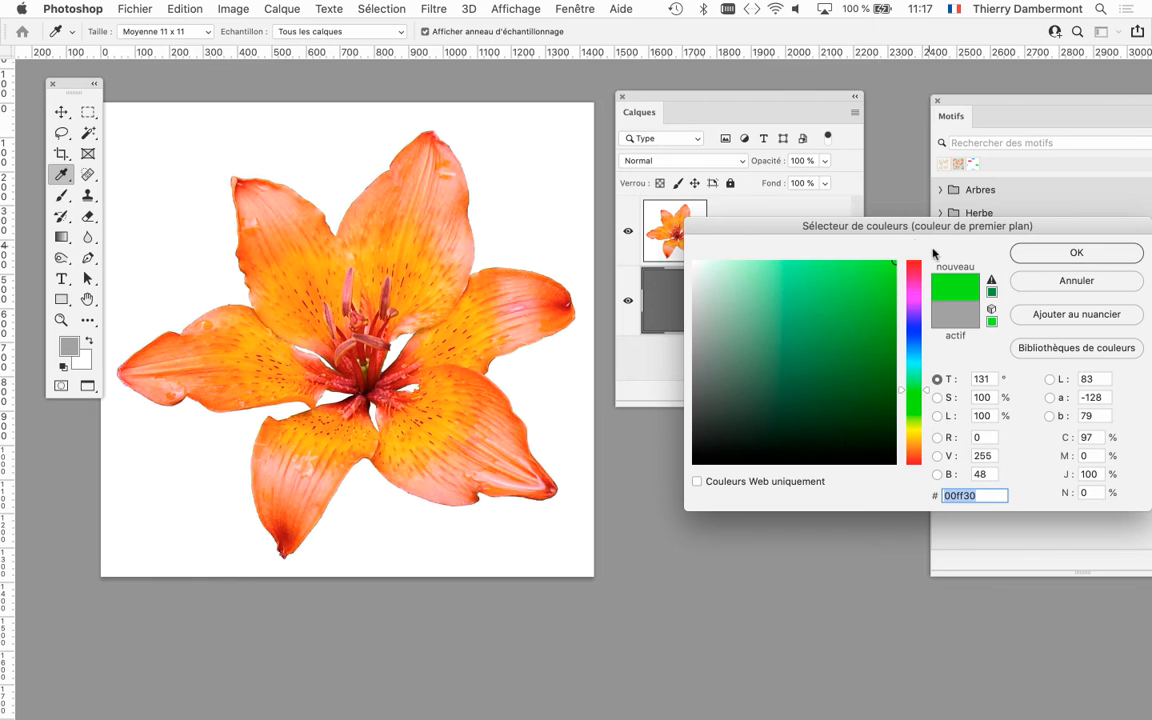
left_click(1074, 253)
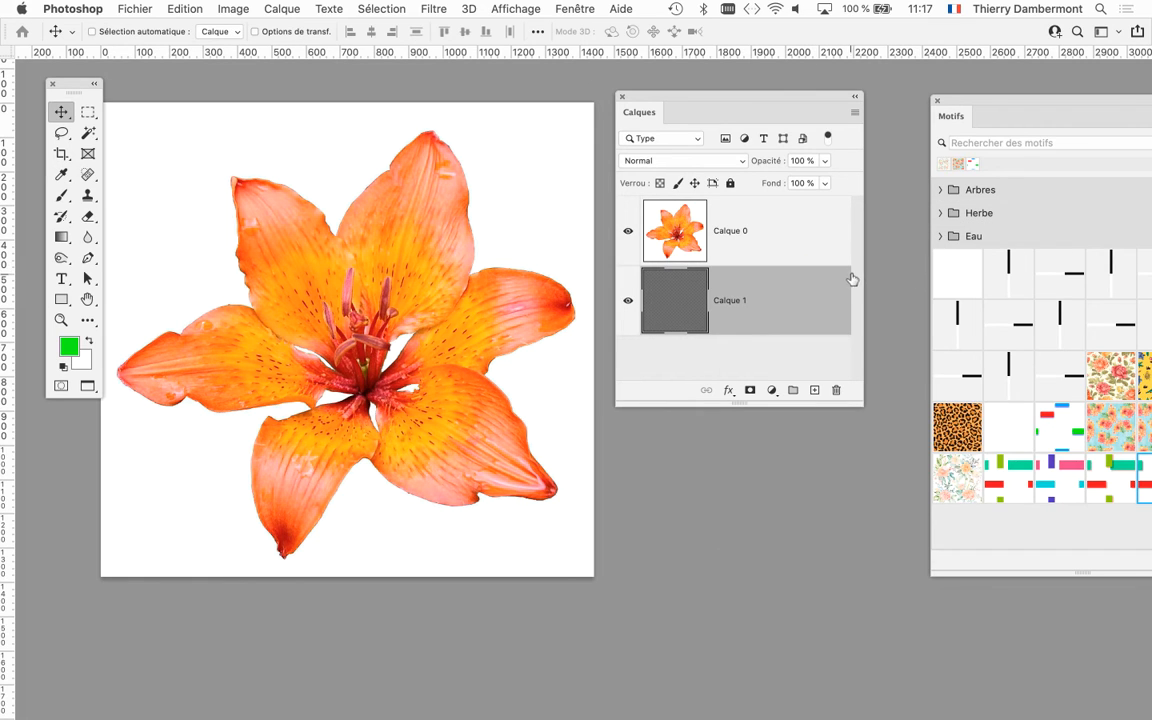
key("alt+BackSpace")
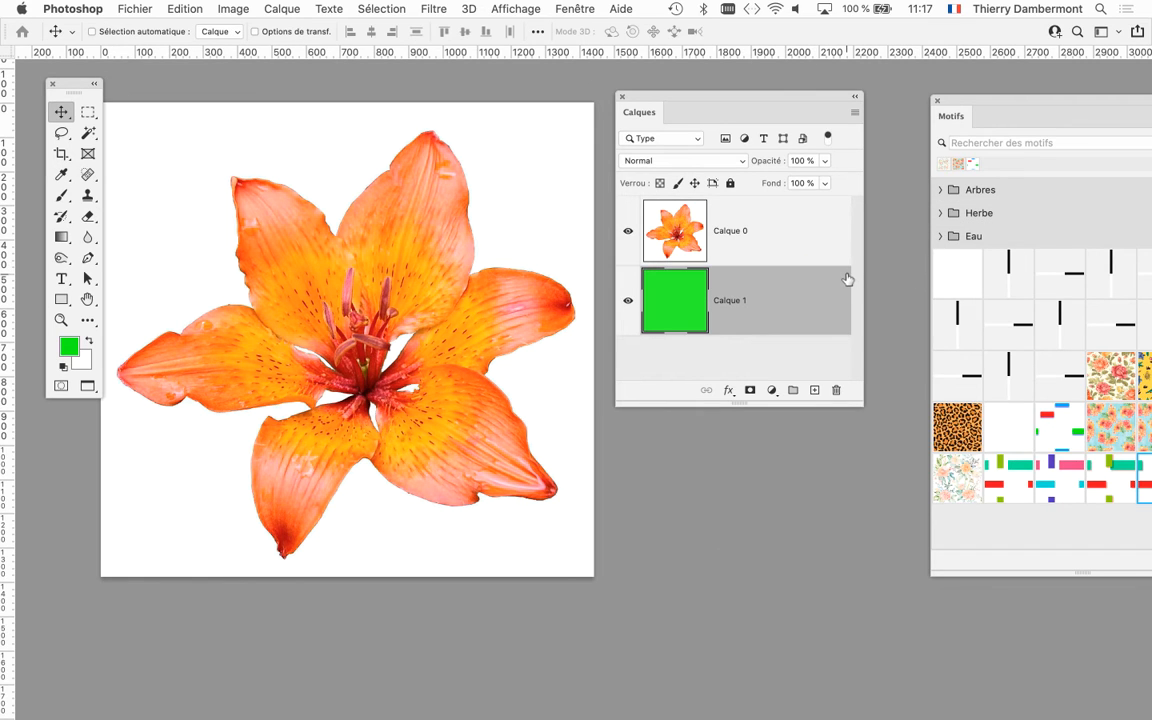
left_click_drag(847, 279, 668, 250)
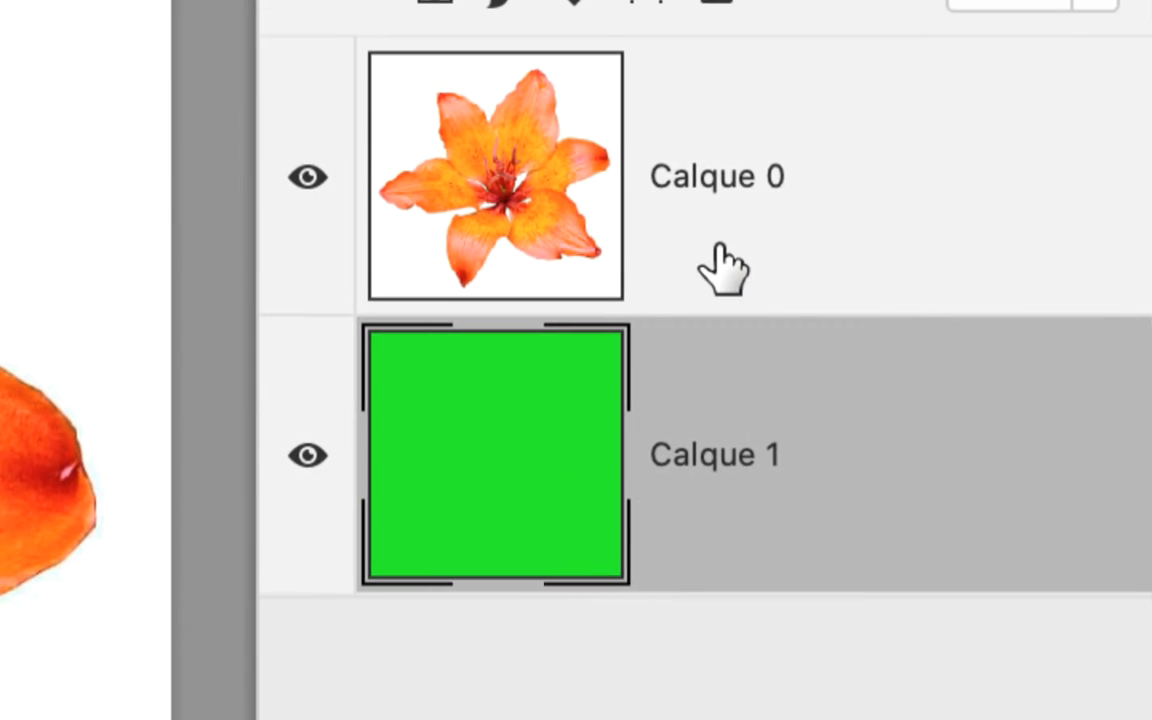
Step: Select the lily layer and view its blending options without applying any change
left_click(728, 265)
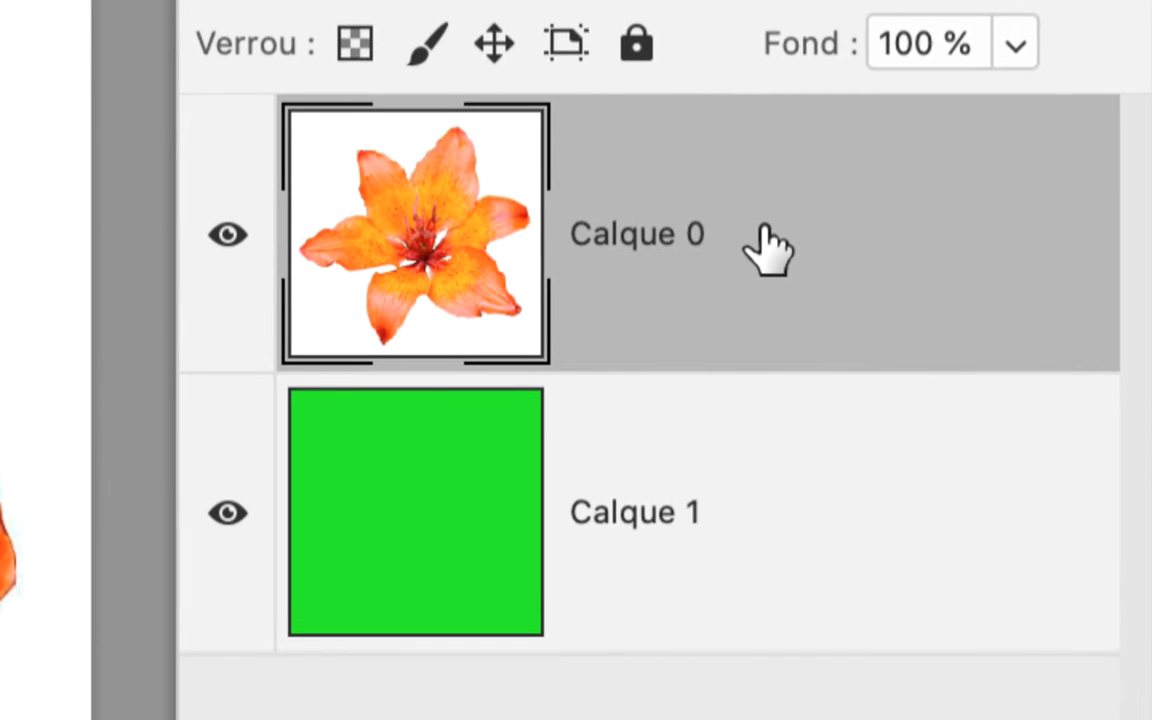
double_click(768, 248)
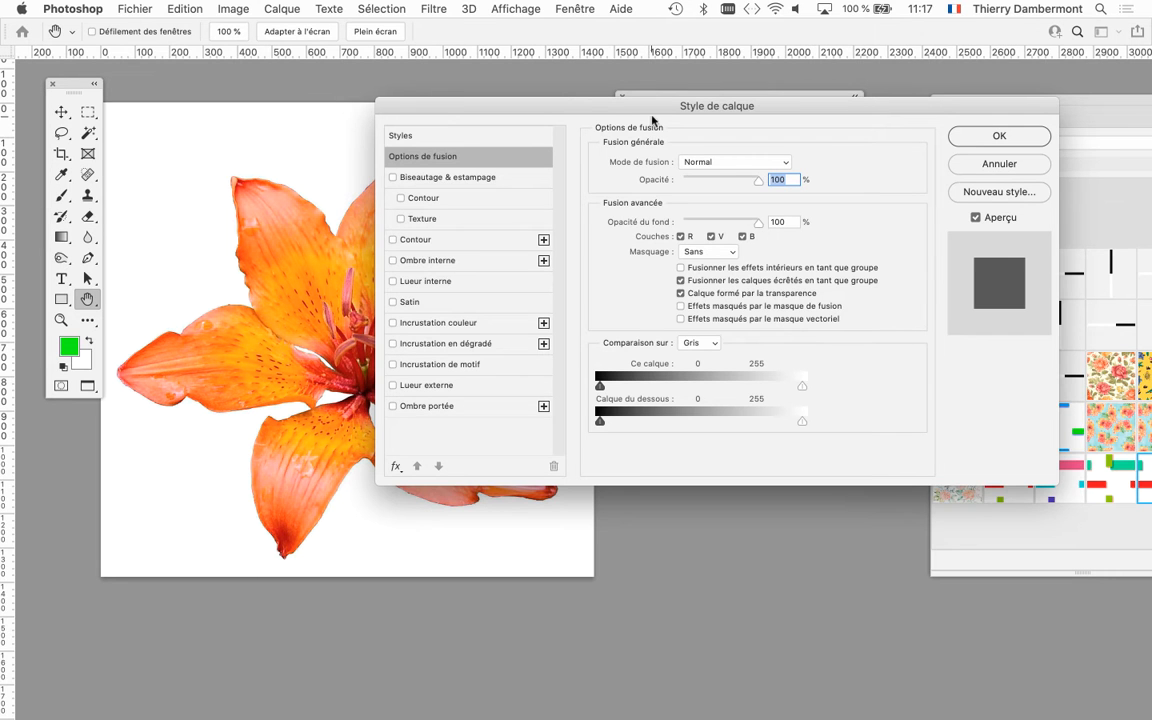
left_click_drag(652, 120, 815, 70)
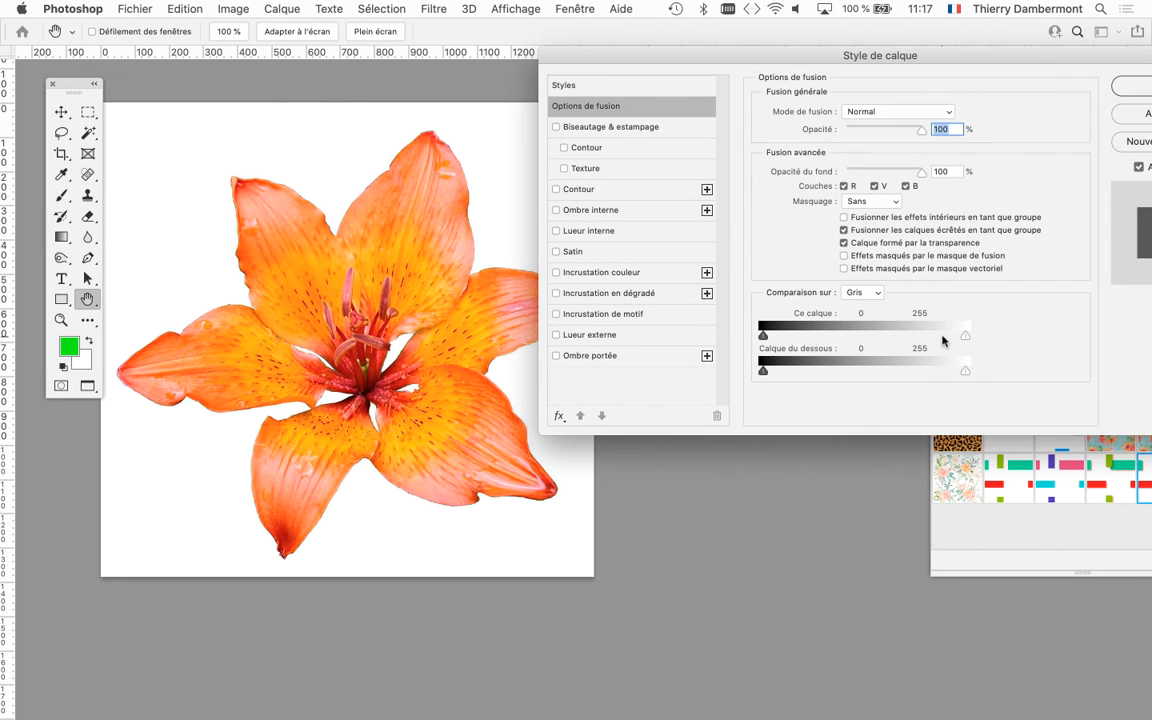
left_click(1128, 115)
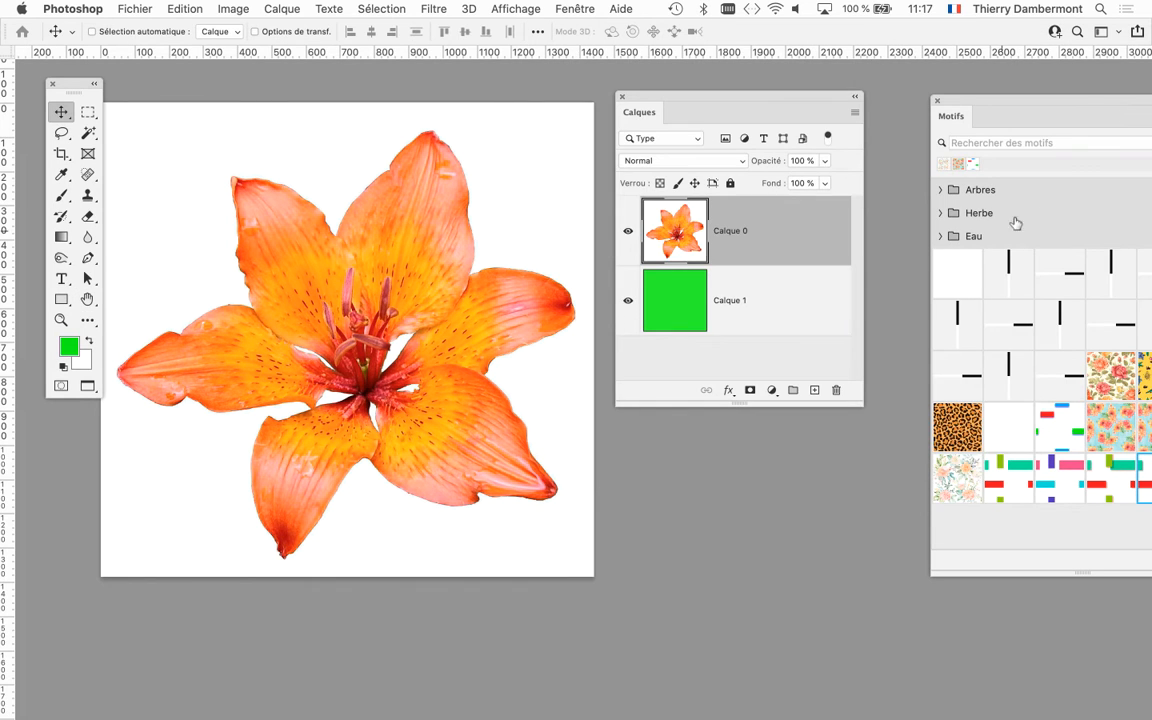
Step: Open the Channels panel and arrange it with the Layers panel beside the fully visible lily image
scroll(412, 250, "down", 5)
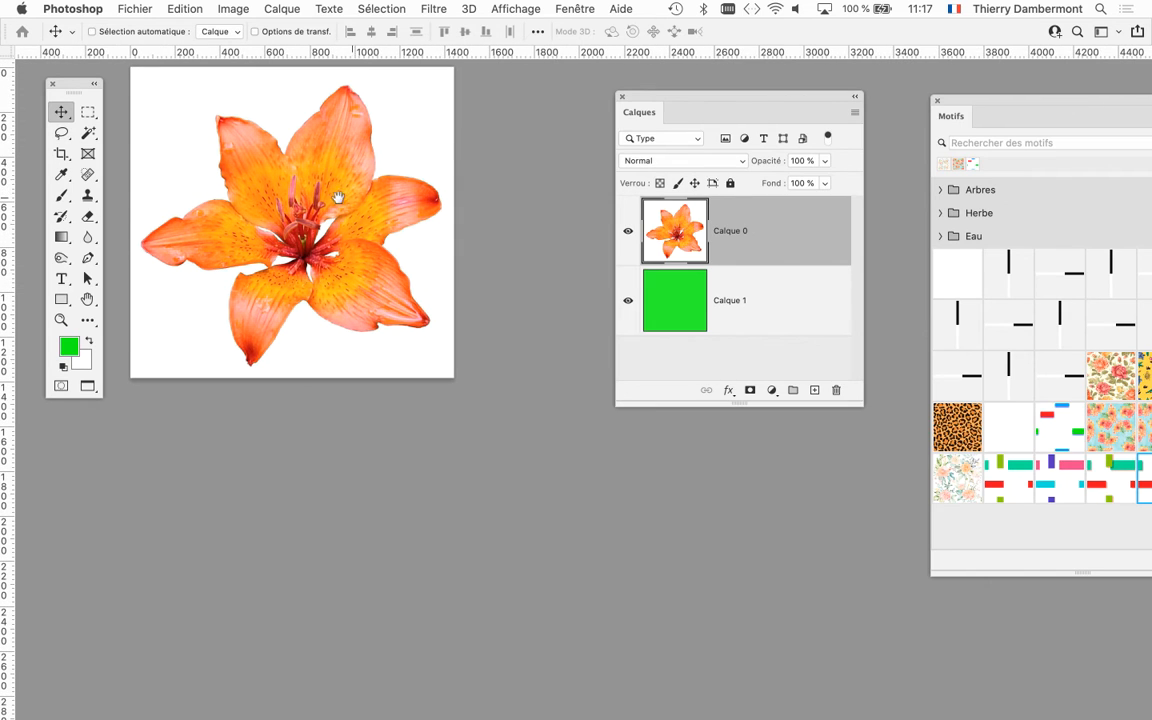
left_click_drag(654, 99, 766, 82)
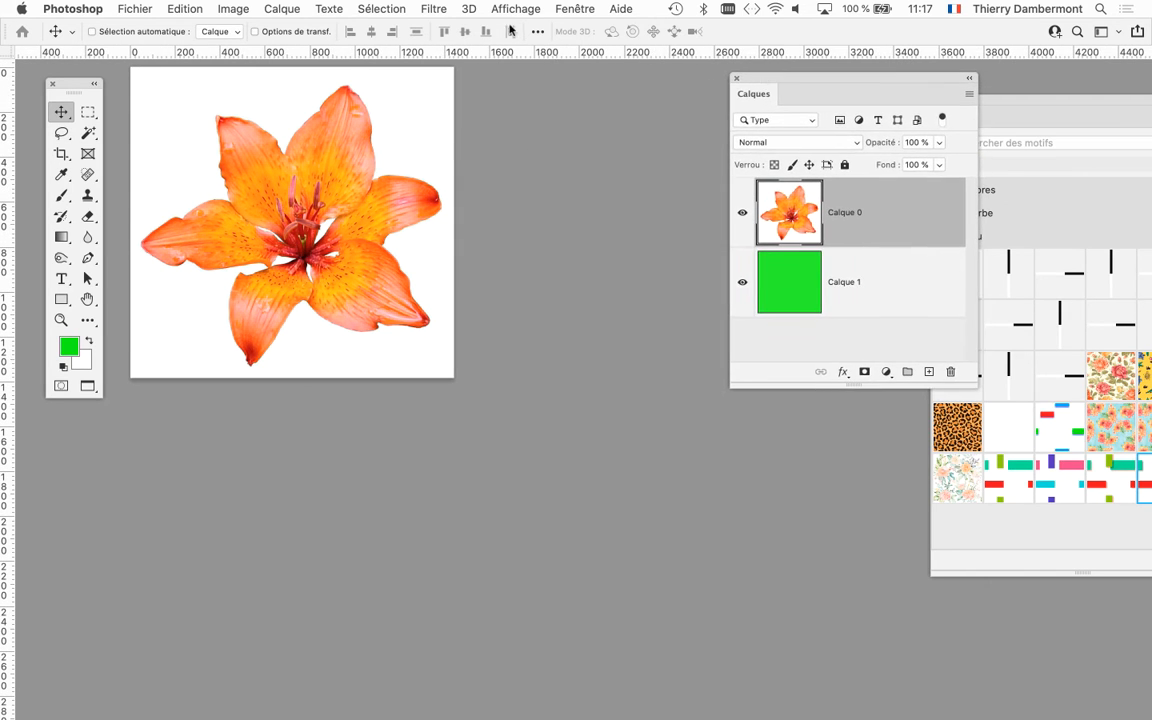
left_click(575, 8)
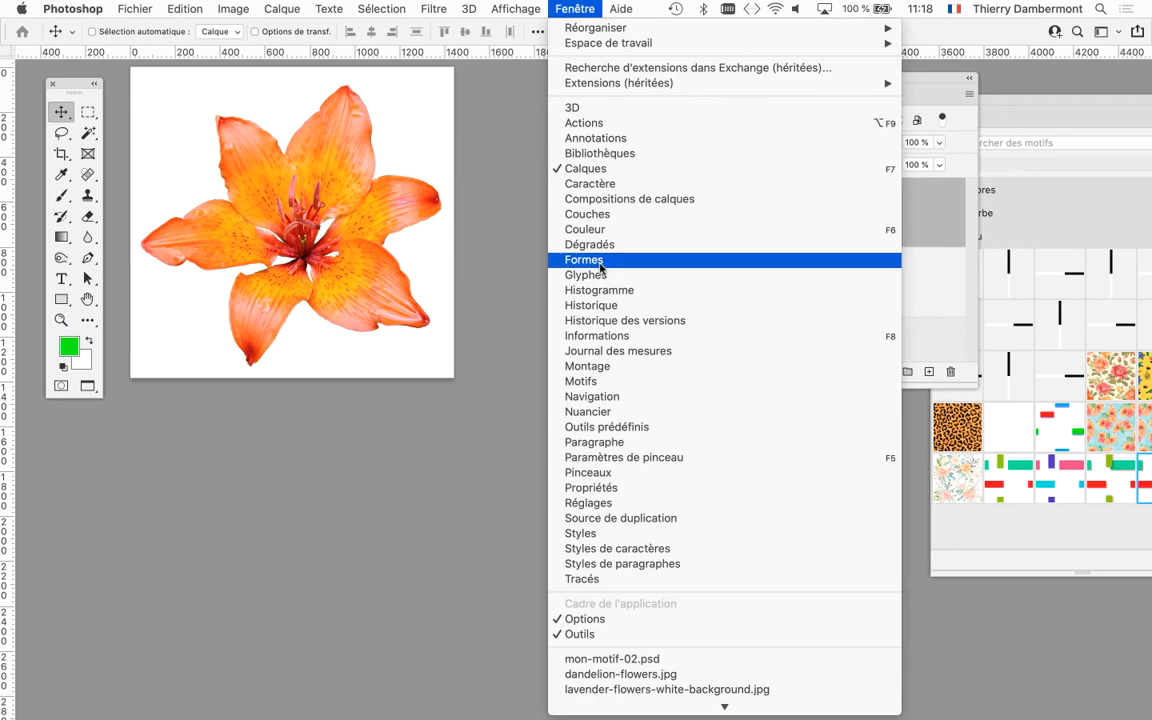
left_click(596, 214)
left_click_drag(1050, 540, 565, 82)
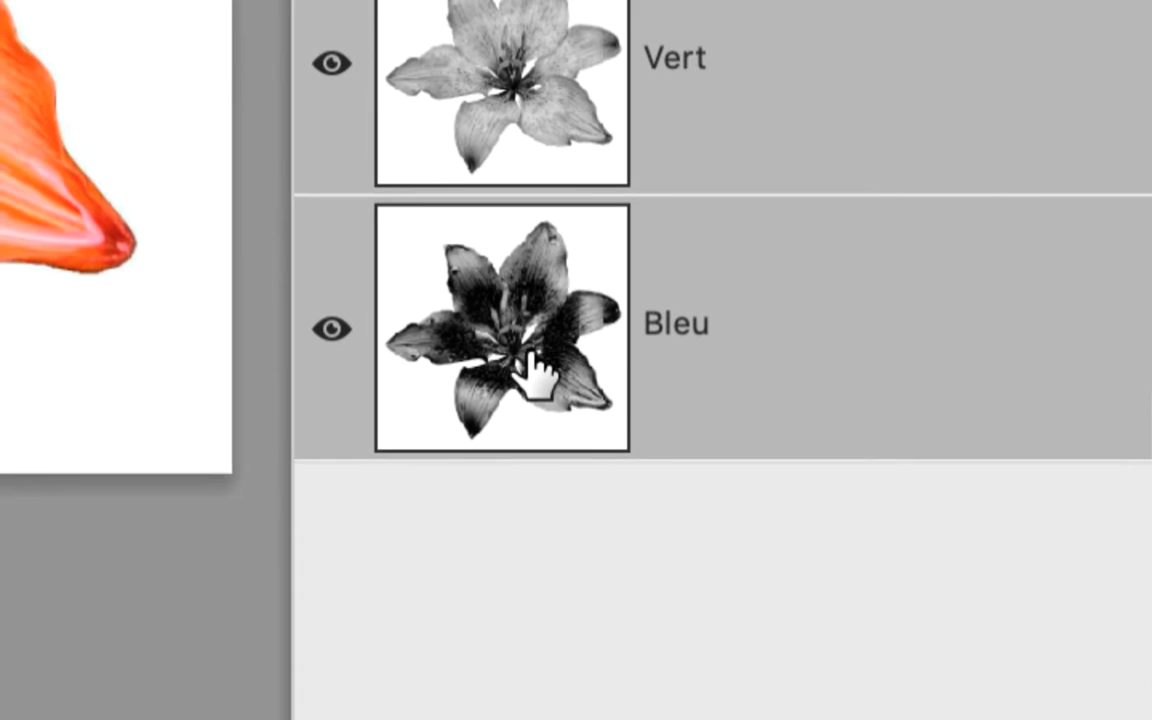
Step: View the lily's blue, red and green channels one at a time to compare their contrast with the white background
left_click(527, 348)
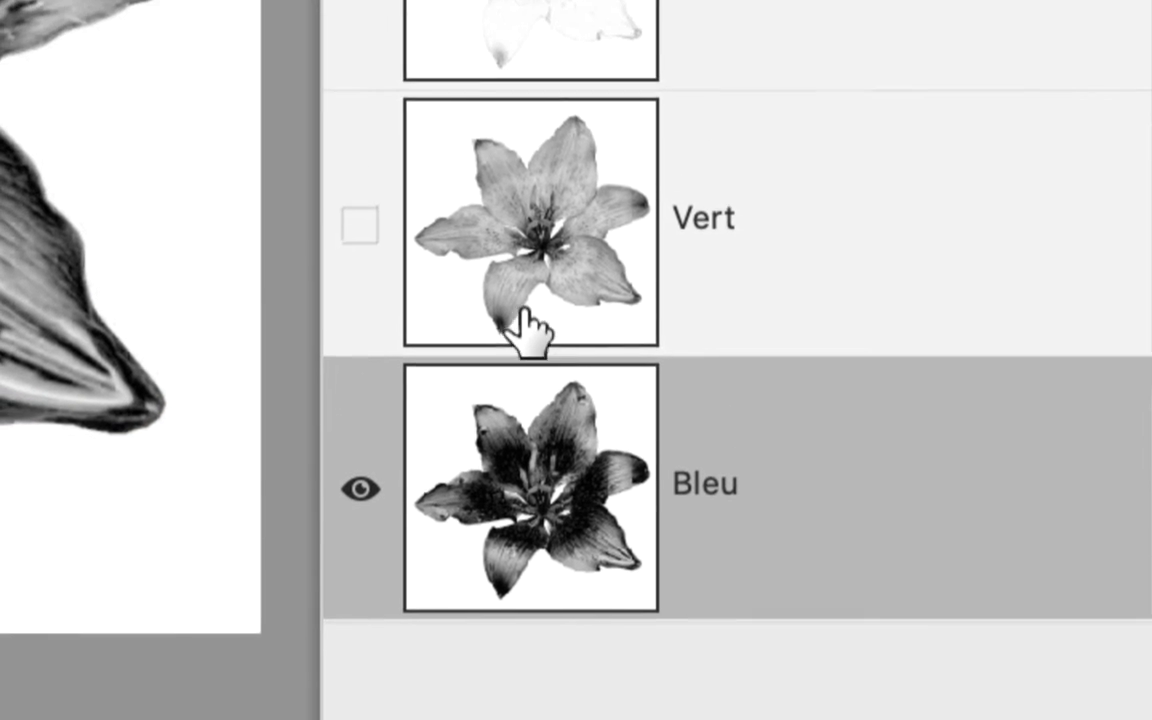
left_click(495, 129)
left_click(527, 275)
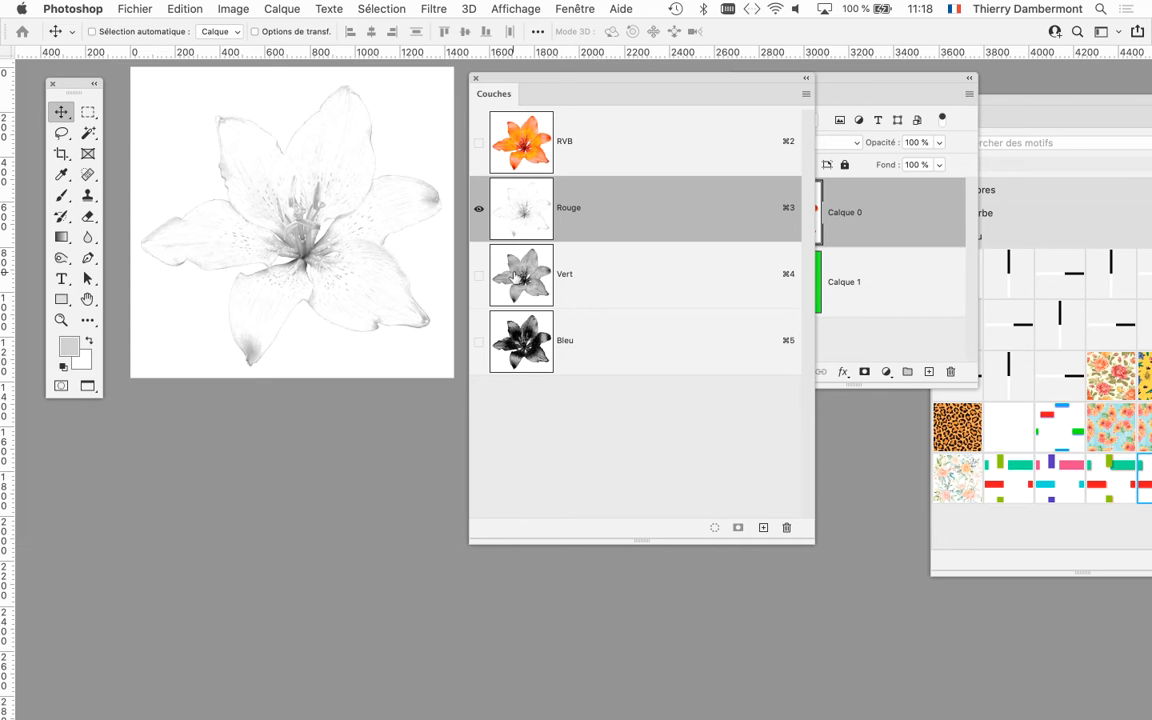
left_click(516, 277)
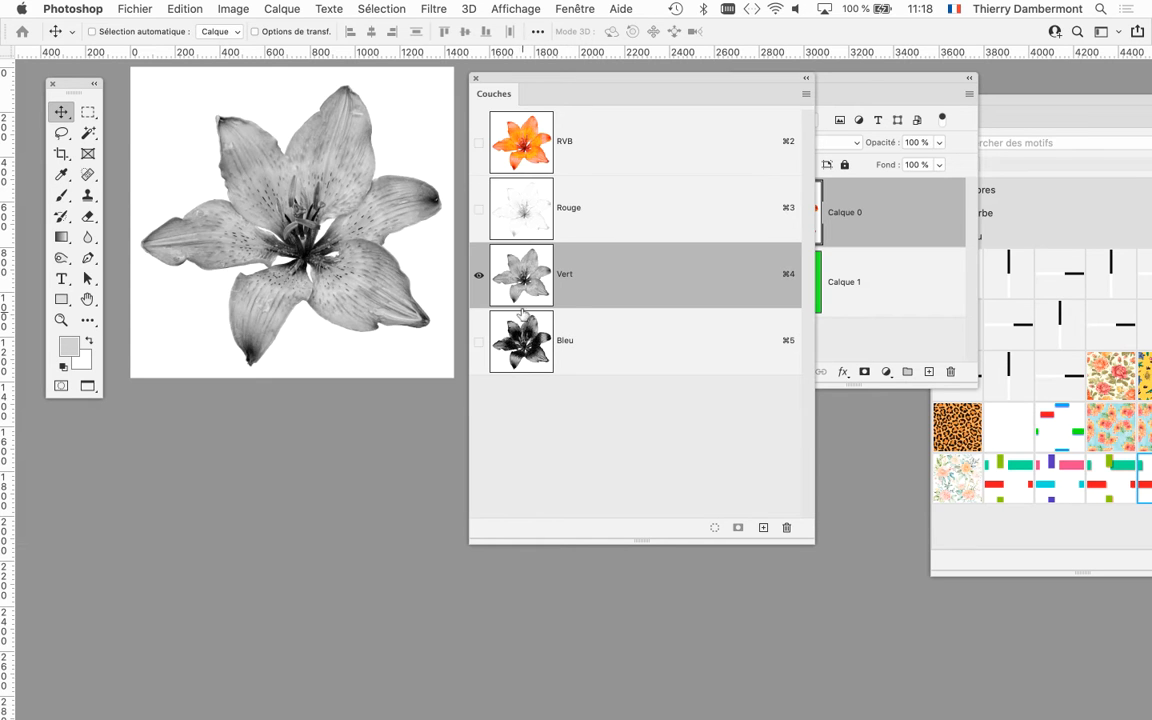
left_click(518, 312)
left_click(518, 276)
left_click(524, 326)
Step: Move the Channels panel clear of the flower and examine the blue channel across the petals
scroll(238, 239, "up", 5)
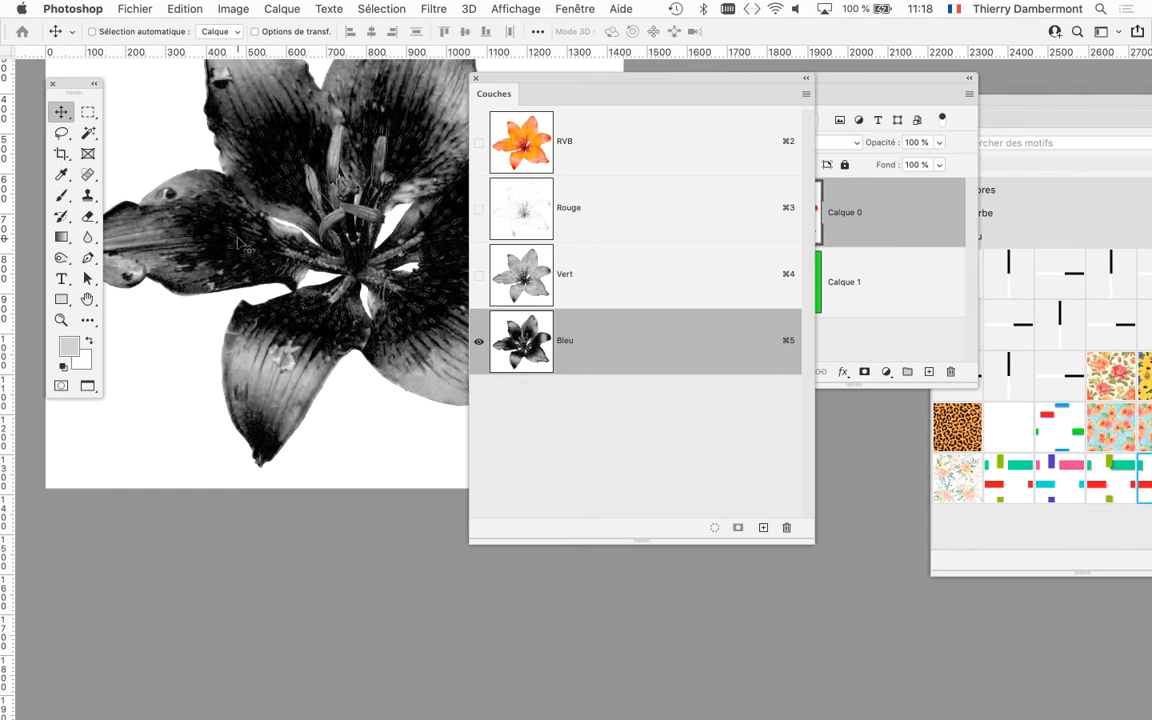
left_click_drag(563, 76, 689, 78)
left_click_drag(473, 194, 483, 301)
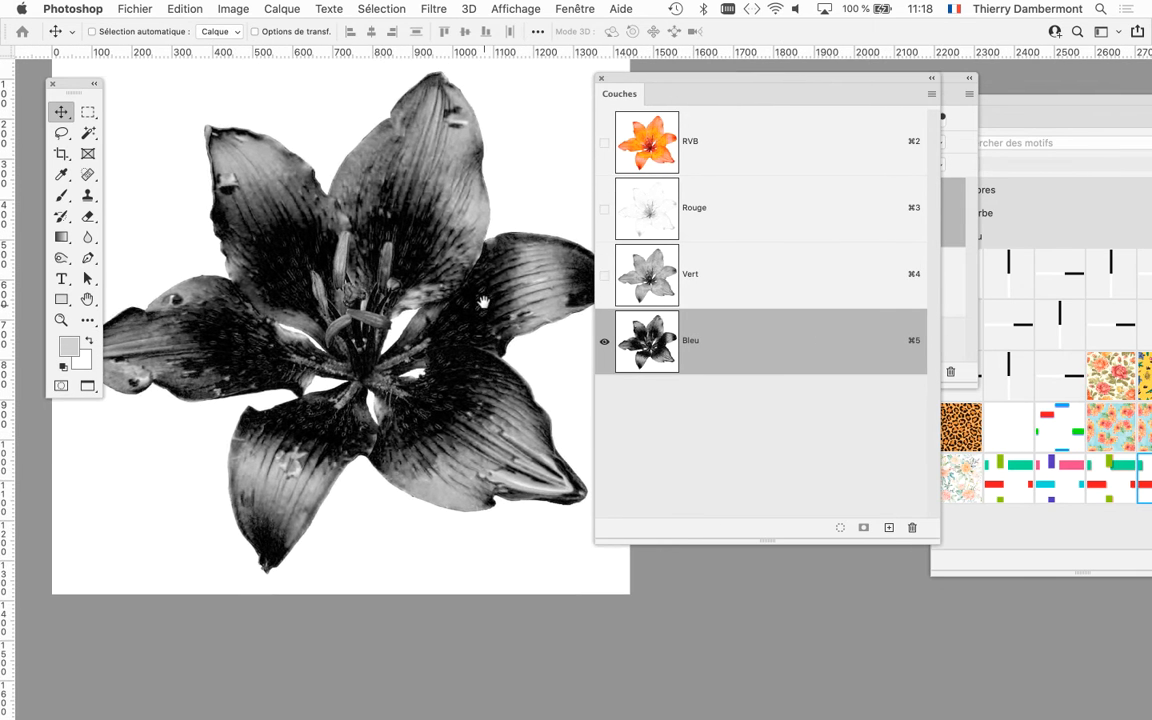
scroll(518, 362, "down", 2)
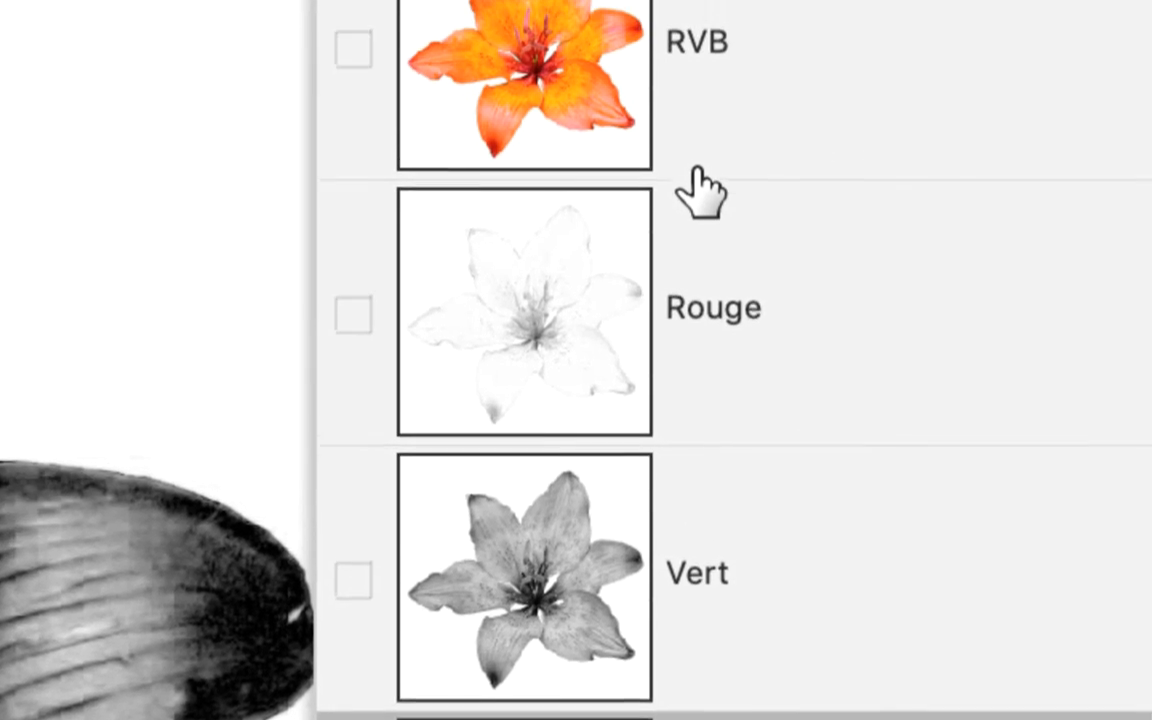
Step: Return the lily to the RGB composite view and move the Channels panel below the image
left_click(699, 175)
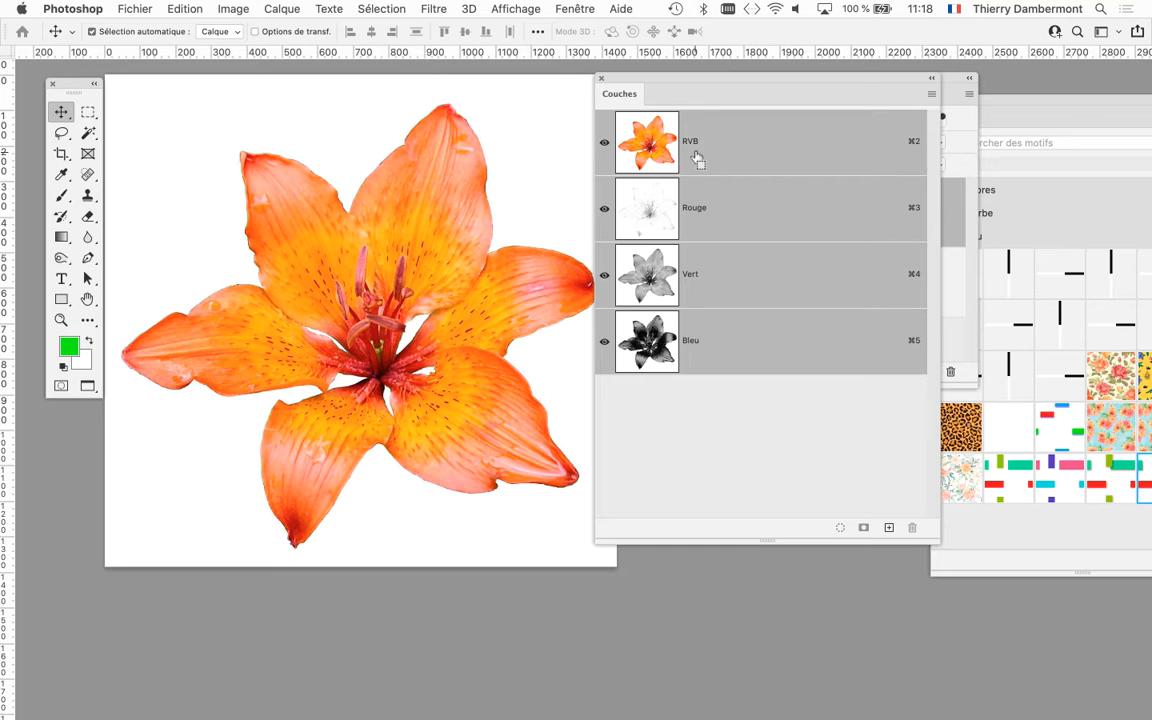
left_click(740, 352)
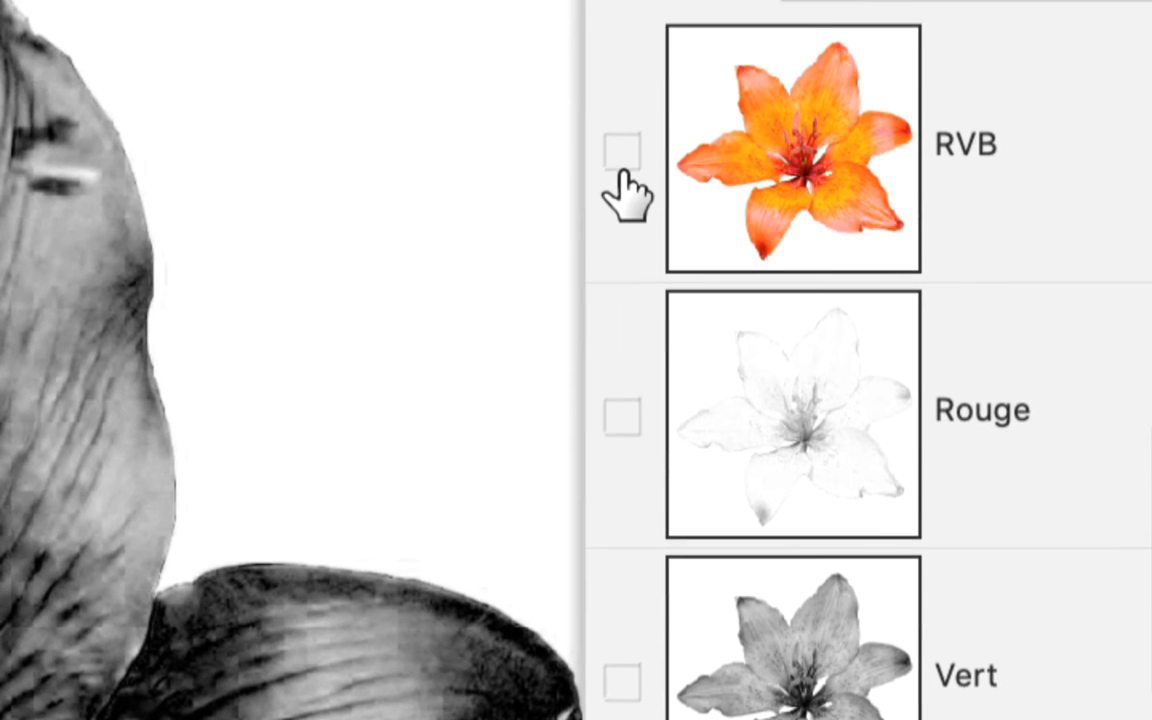
left_click(622, 158)
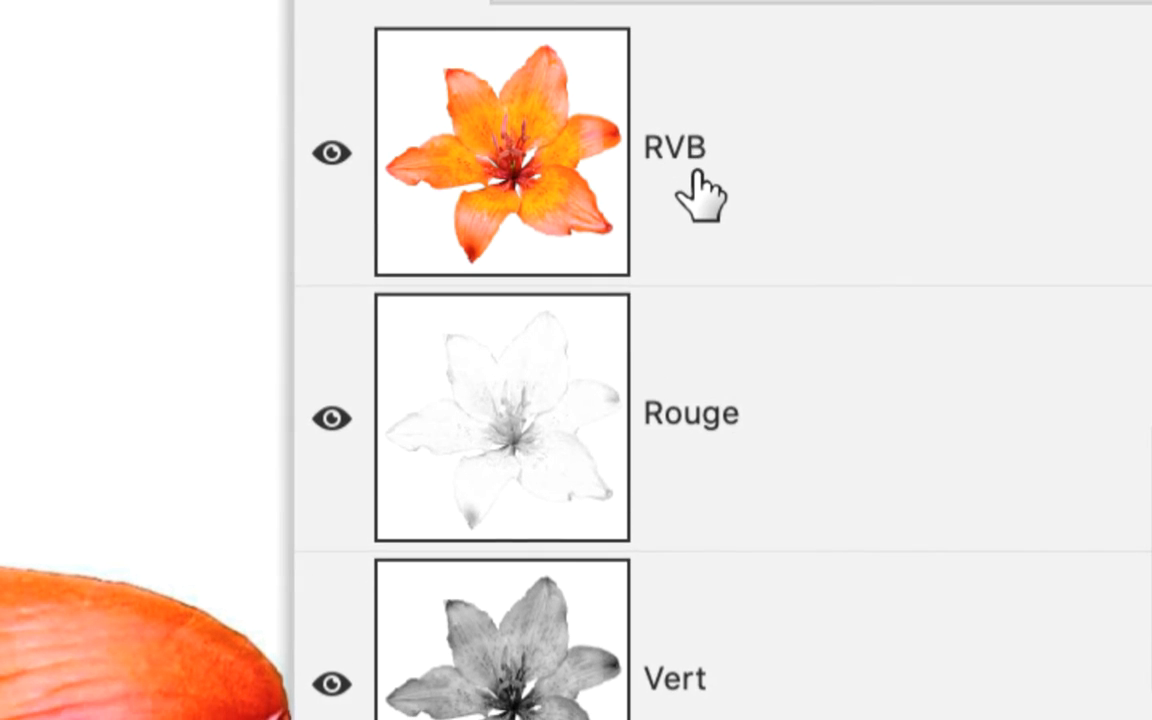
left_click(700, 200)
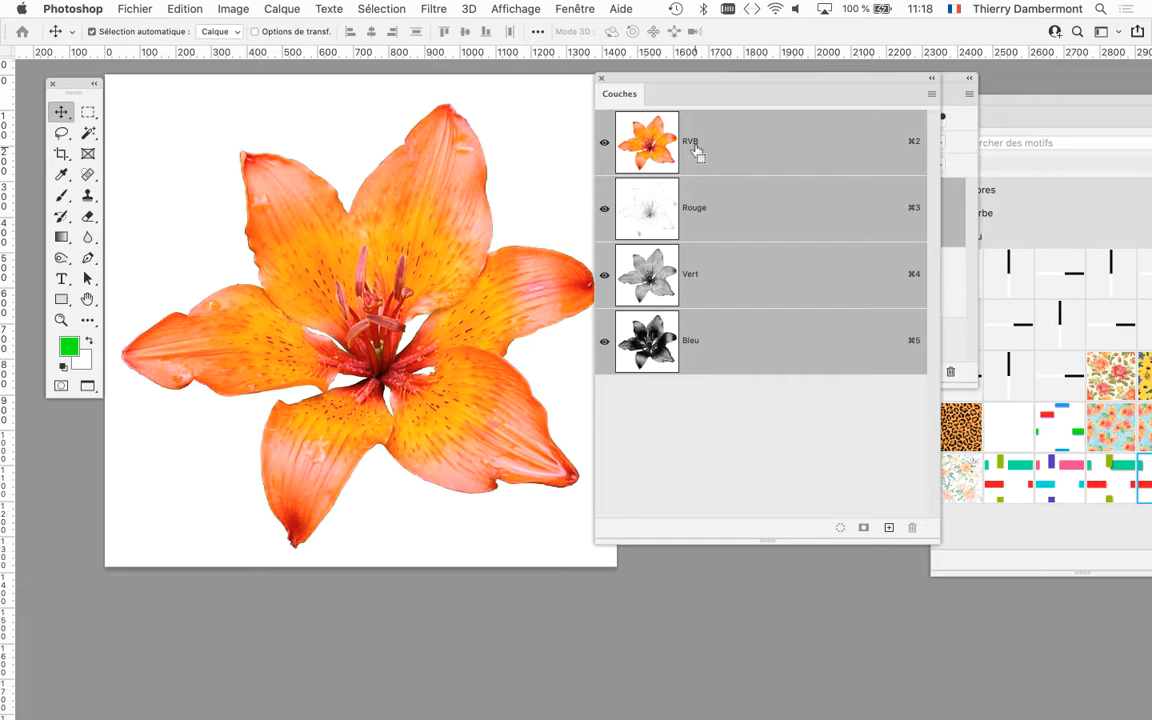
left_click_drag(648, 84, 332, 580)
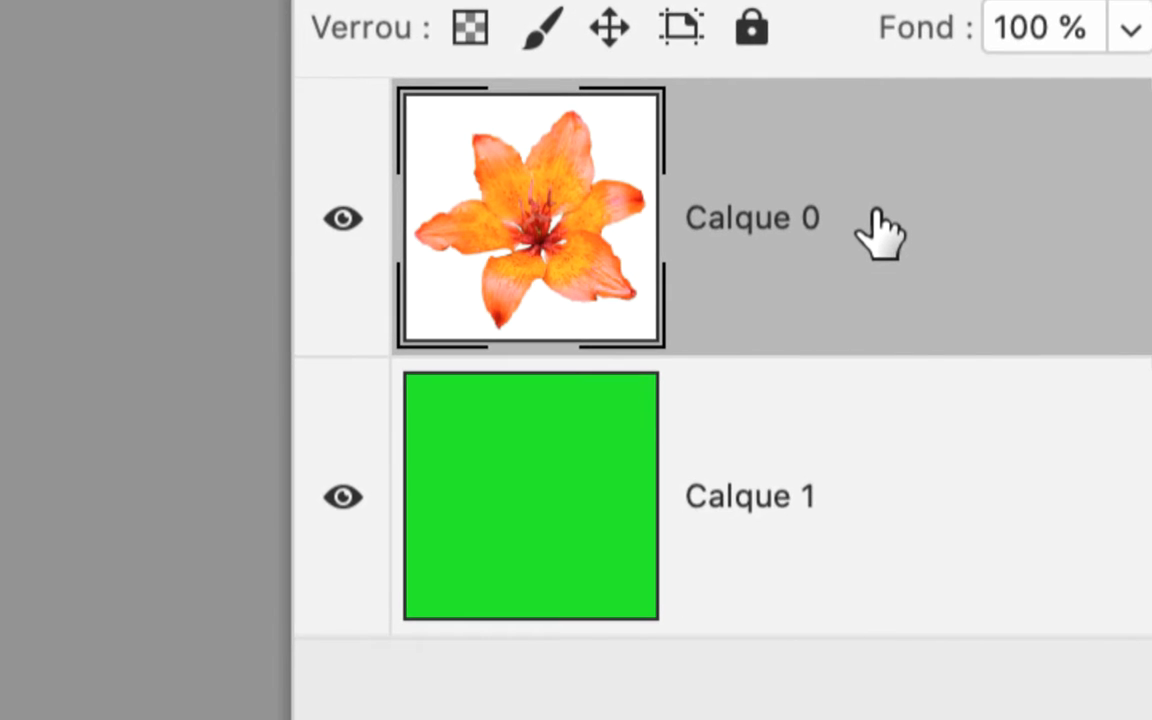
Step: Set Blend If to the blue channel in the lily layer's blending options, keeping the dialog clear of the flower
double_click(880, 232)
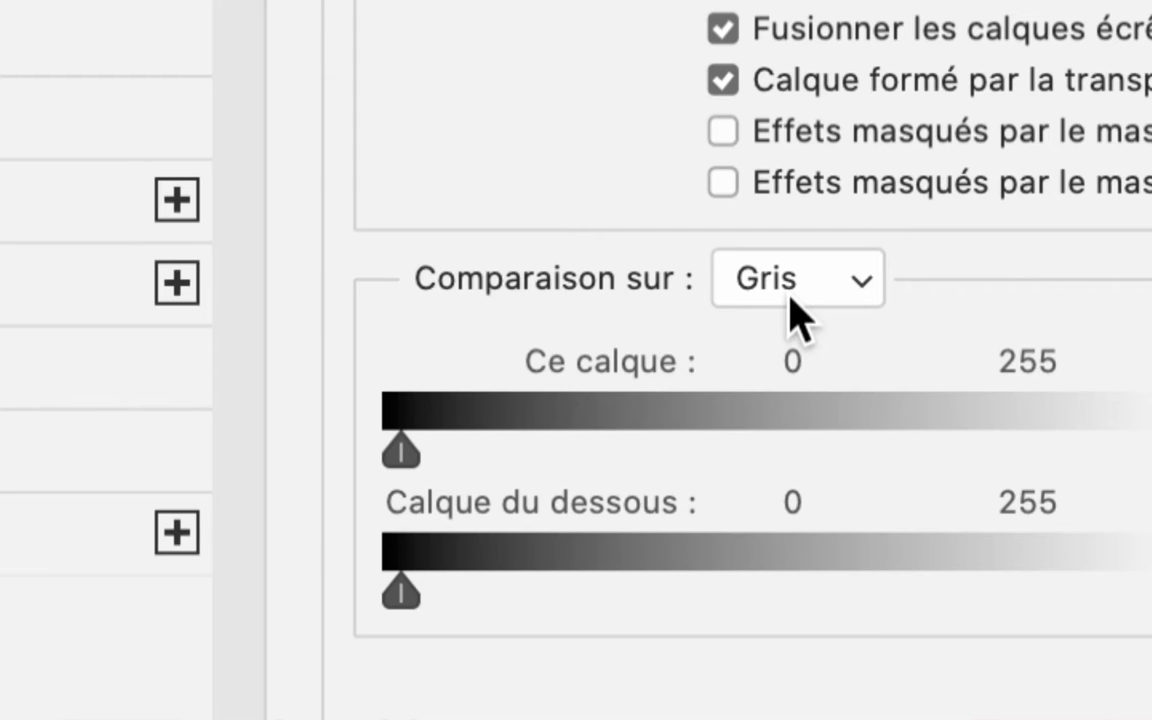
left_click(795, 312)
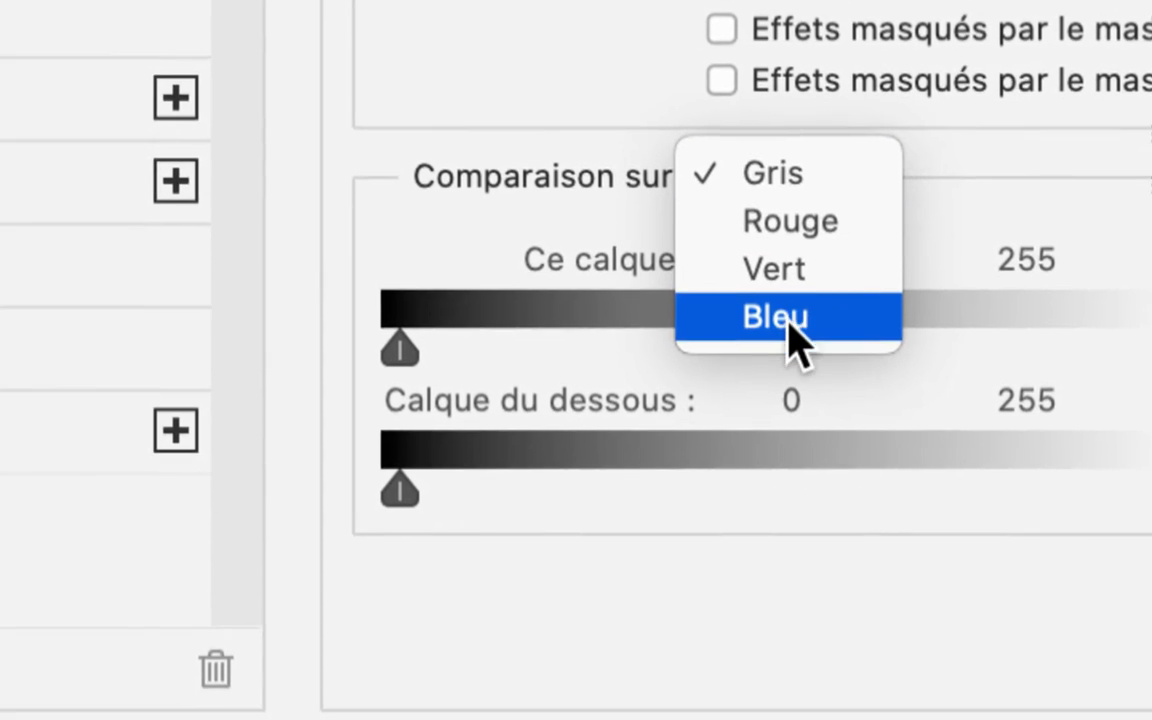
left_click(793, 318)
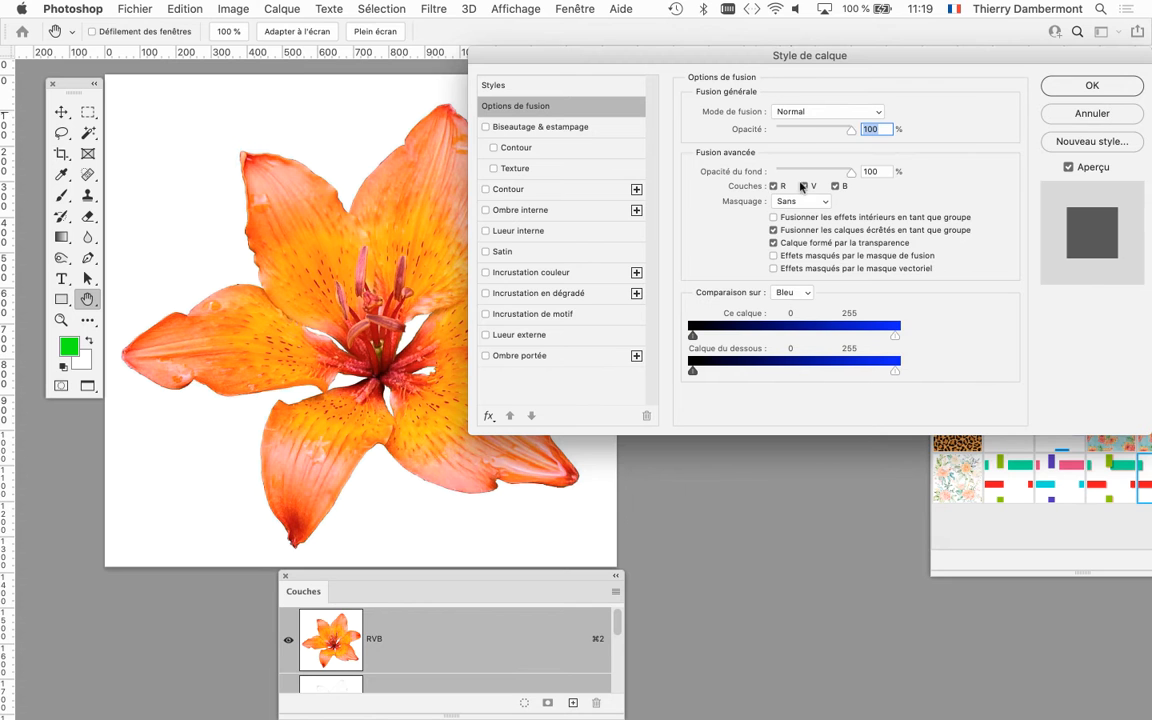
left_click_drag(742, 57, 848, 57)
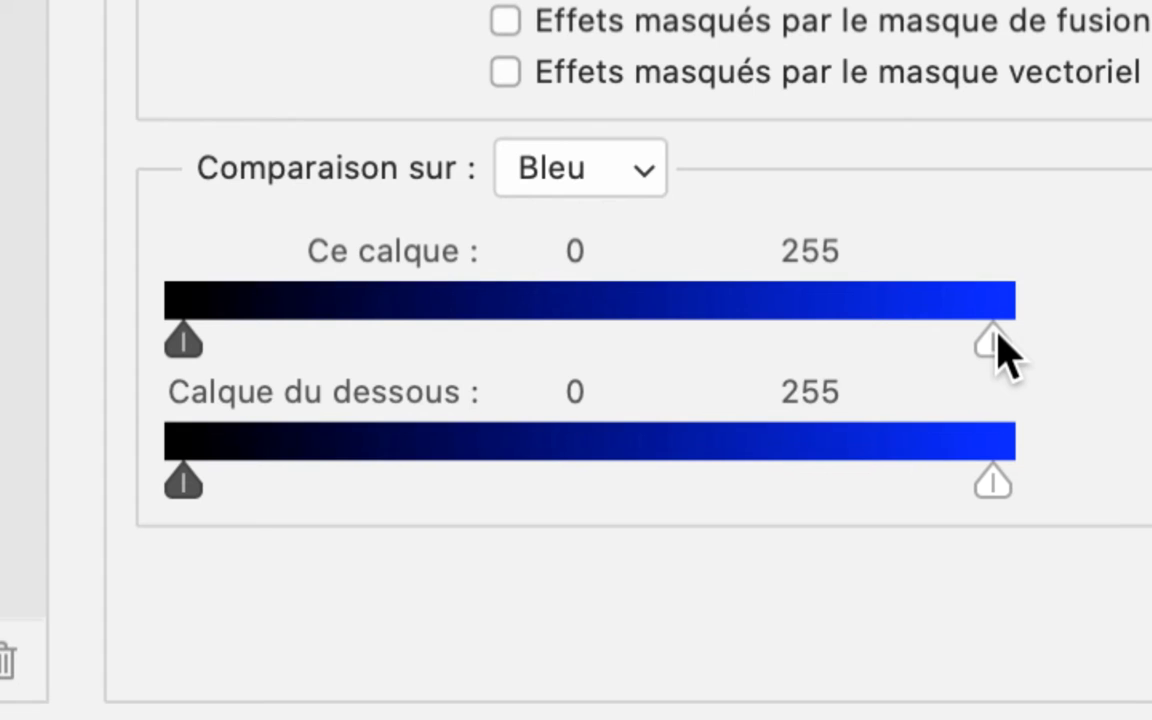
Step: Lower the lily layer's white Blend If limit to 235 and inspect the pixels along the petal edge
left_click_drag(997, 329, 991, 336)
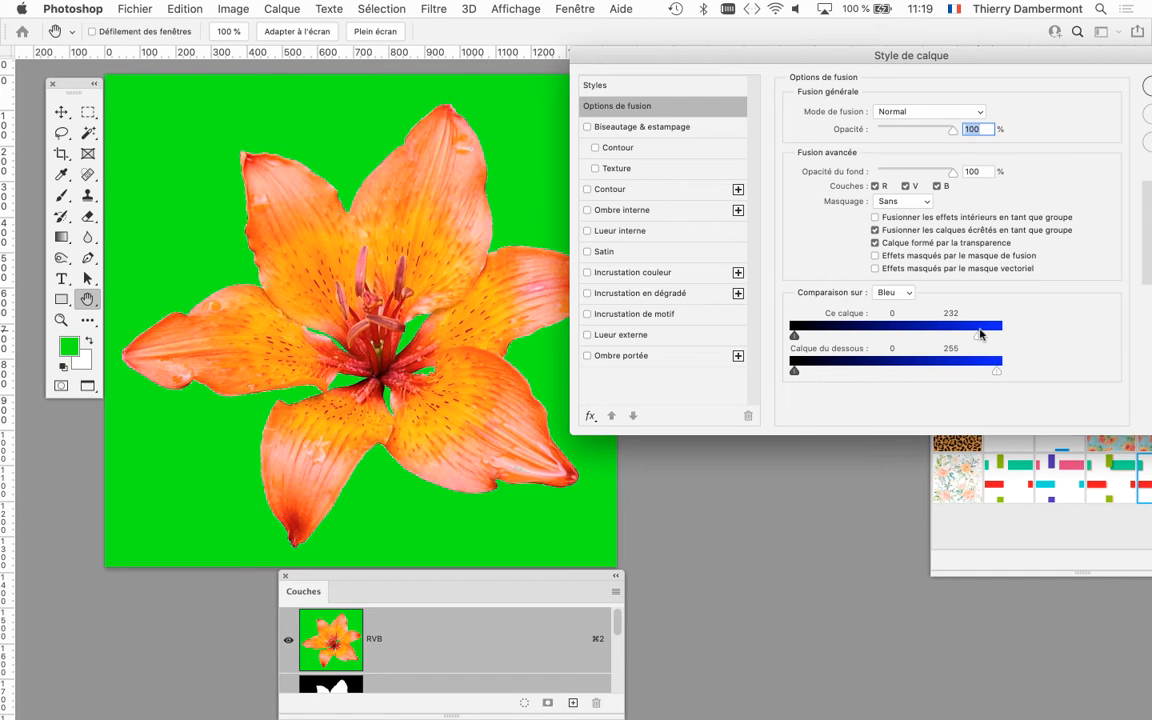
mouse_move(980, 334)
left_mouse_down()
mouse_move(1008, 334)
mouse_move(980, 337)
left_mouse_up()
scroll(491, 133, "up", 5)
scroll(455, 173, "up", 3)
scroll(415, 180, "up", 2)
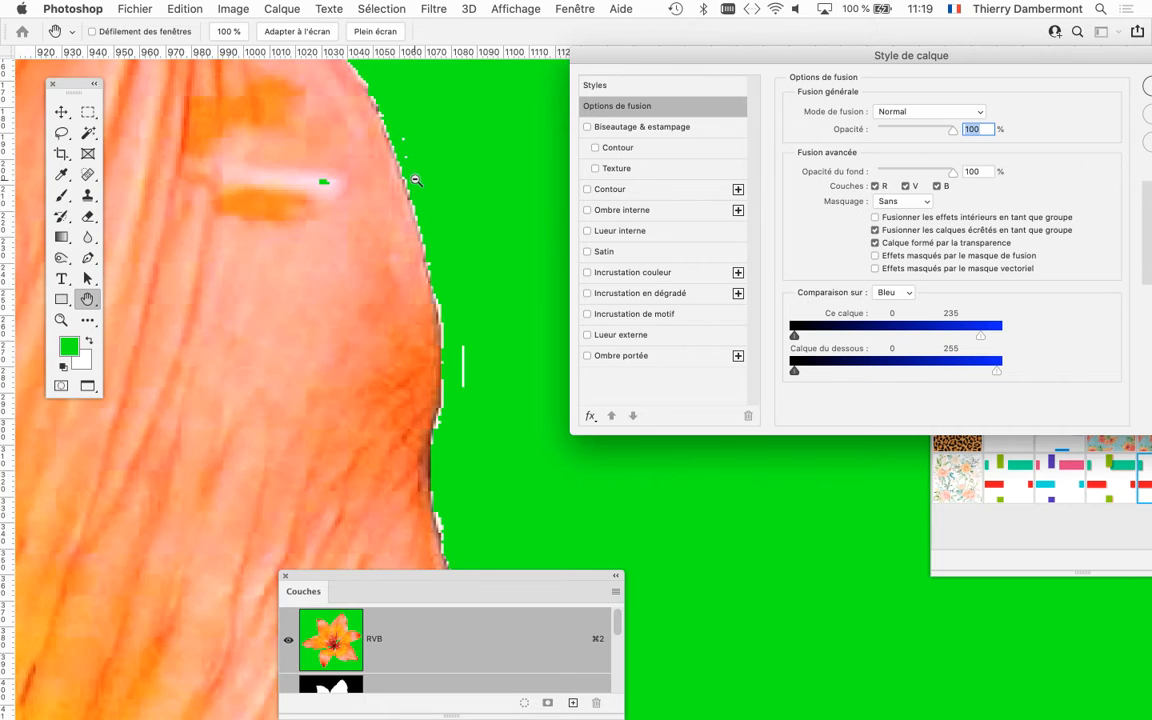
scroll(415, 180, "up", 4)
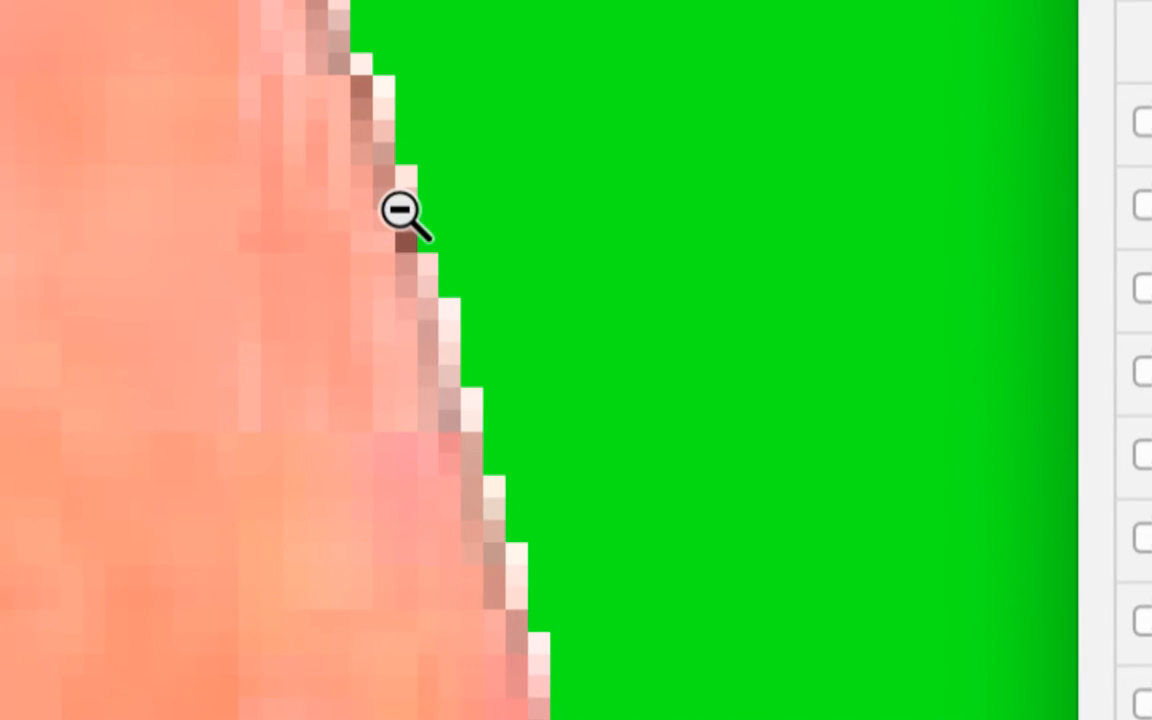
scroll(390, 211, "down", 3)
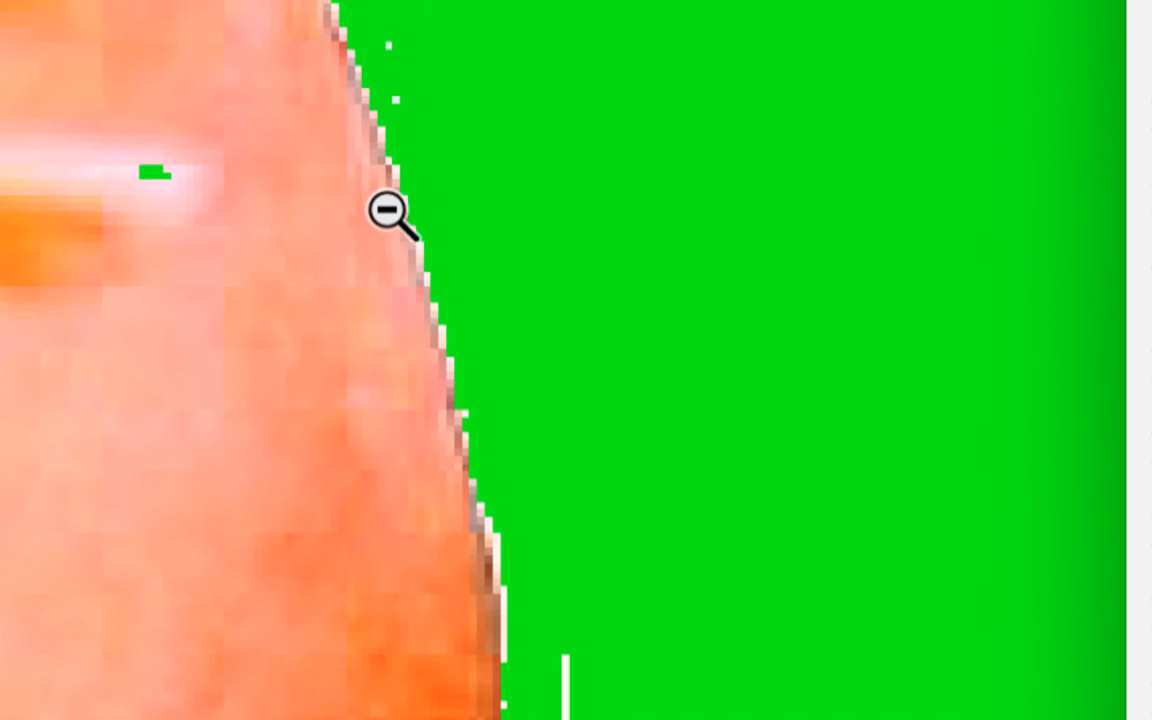
left_click(387, 210, "alt")
left_click(387, 209, "alt")
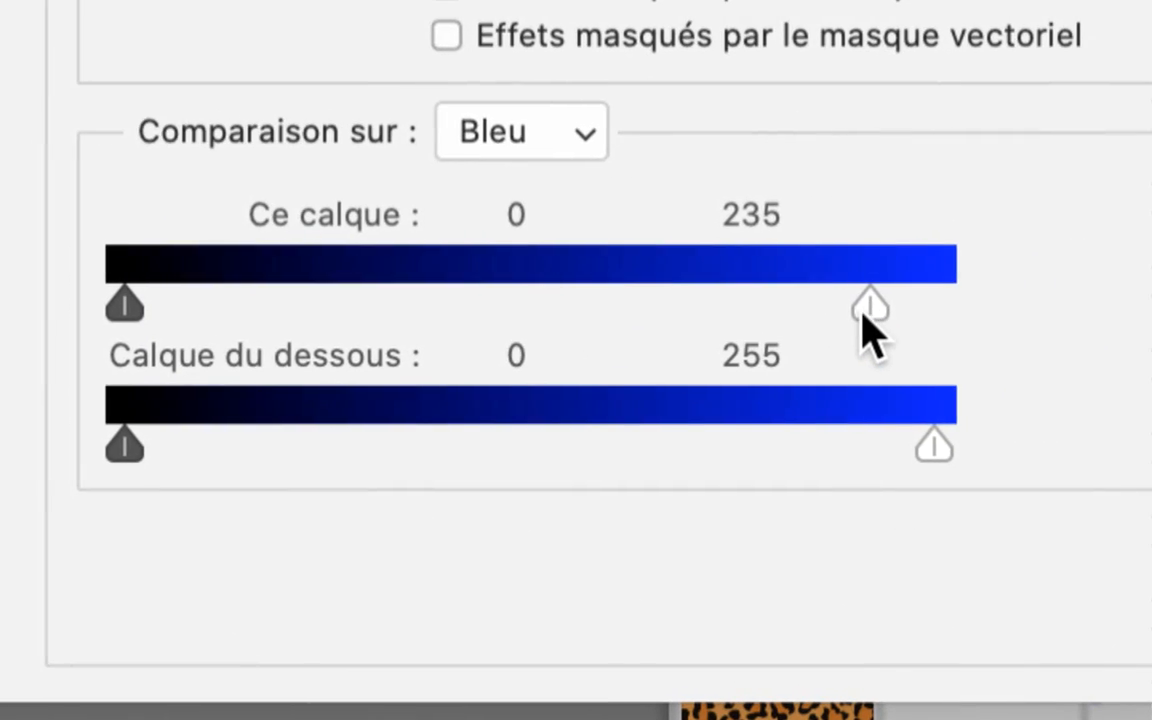
Step: Split the lily layer's white Blend If slider to 164 / 218 to soften the transition at the petal edges
left_click_drag(866, 310, 847, 310)
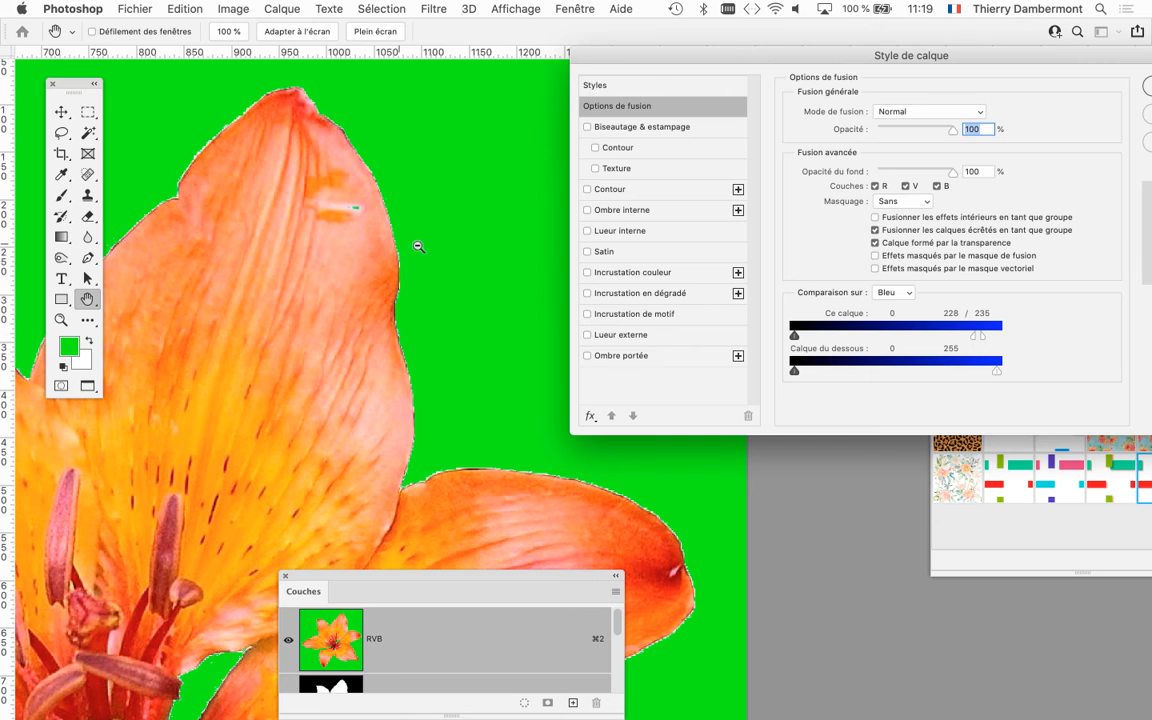
scroll(403, 245, "up", 5)
left_click_drag(975, 347, 925, 338)
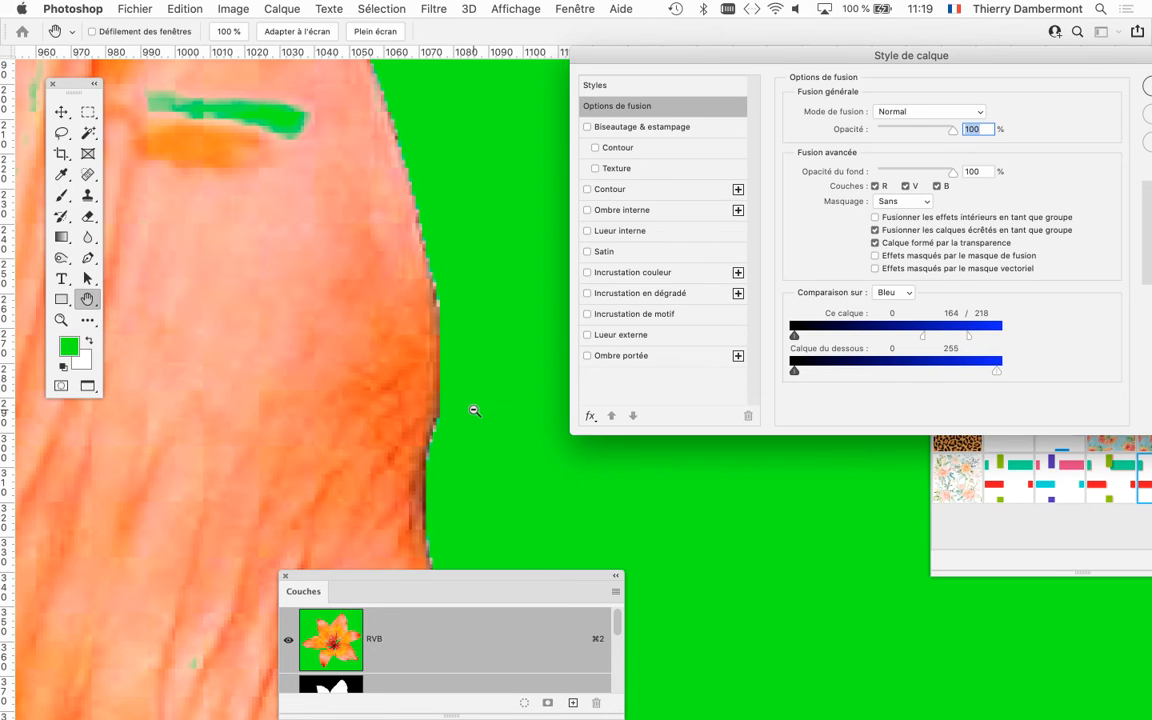
Step: Examine the whole lily against the green layer, moving the Channels panel off the flower to check all petals
left_click(295, 372, "alt")
left_click(295, 372, "alt")
left_click(295, 372, "alt")
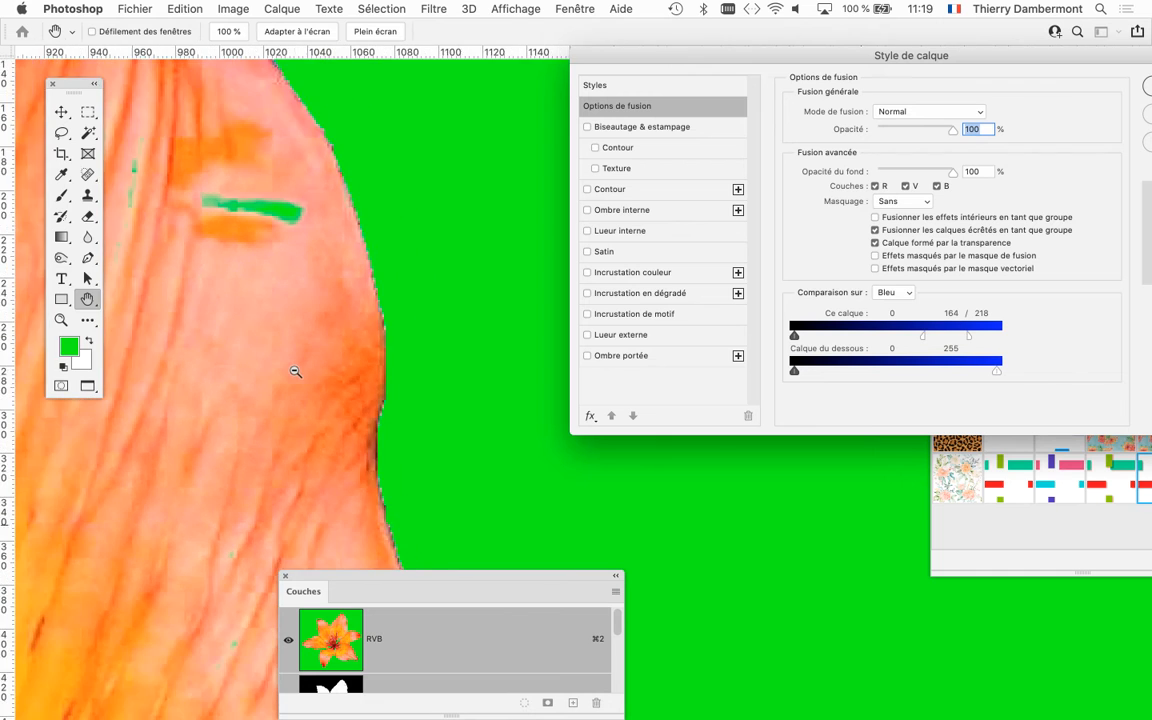
left_click(295, 372, "alt")
left_click(295, 372, "alt")
left_click(293, 373, "alt")
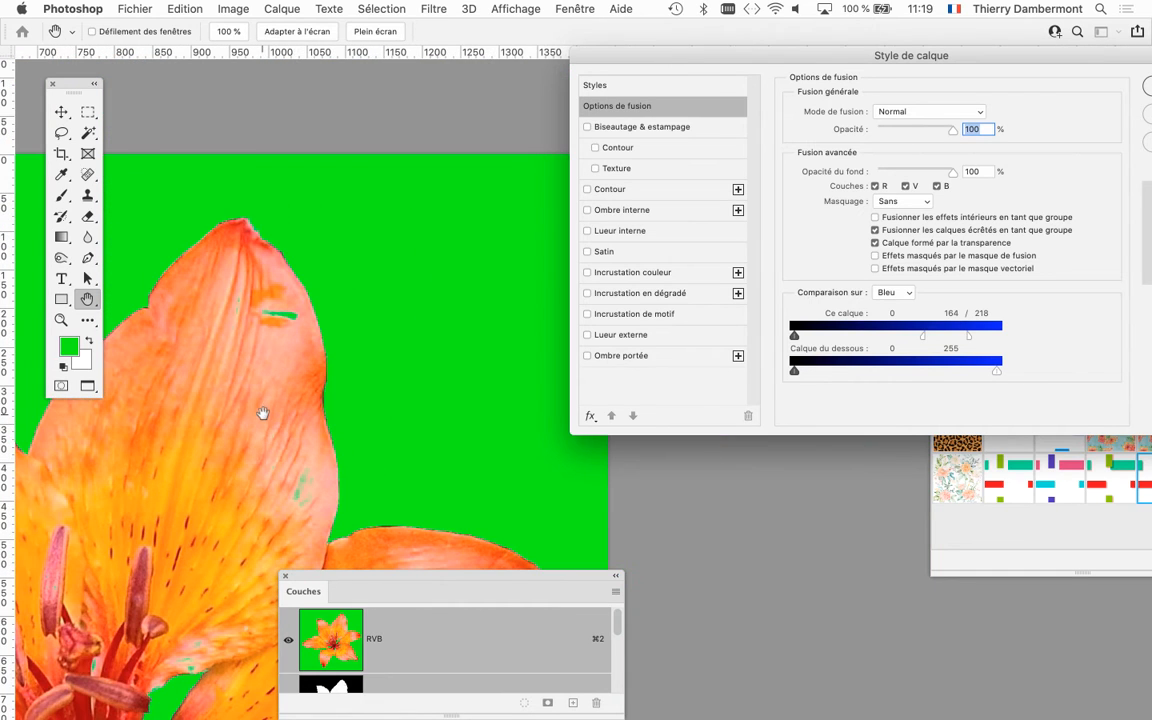
left_click(262, 413, "alt")
left_click_drag(251, 423, 350, 356)
left_click_drag(350, 356, 413, 274)
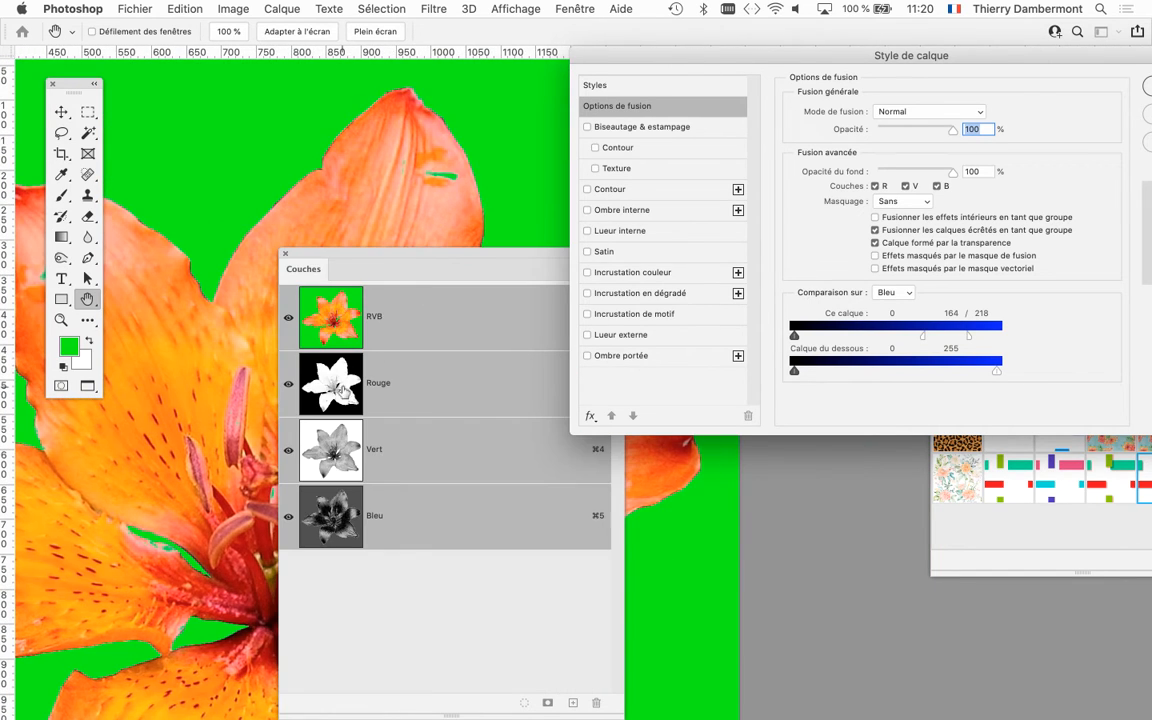
left_click_drag(321, 258, 788, 530)
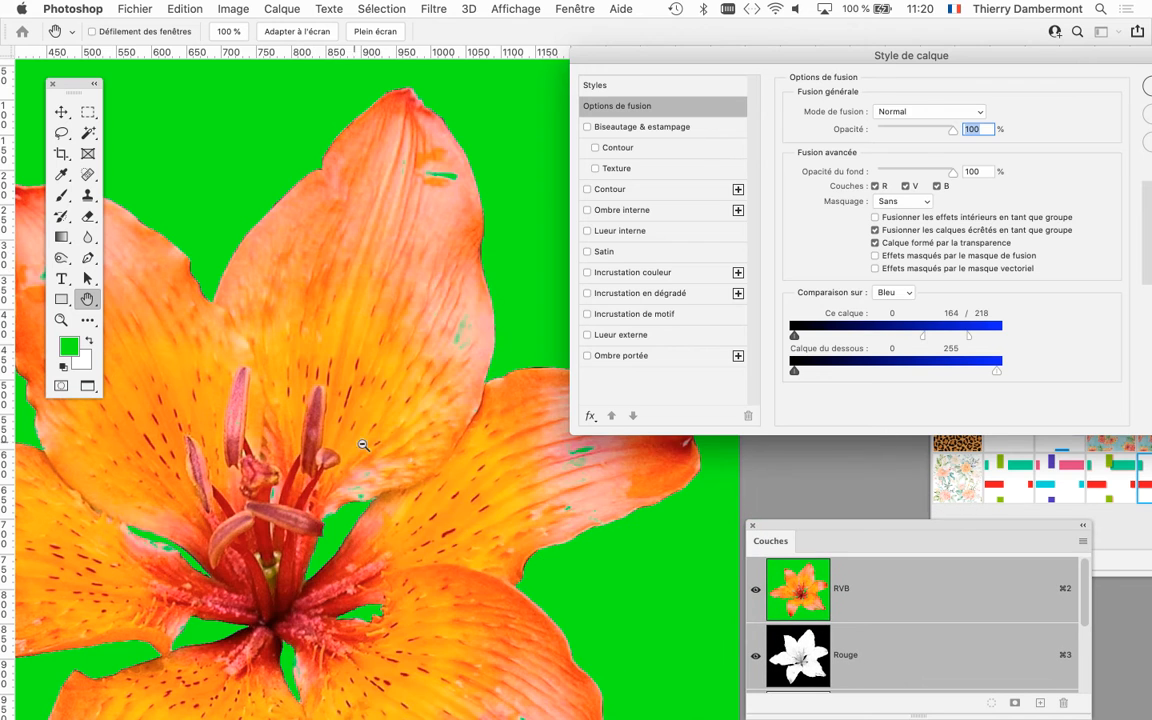
left_click(340, 440, "alt")
left_click(347, 449, "alt")
left_click_drag(365, 507, 374, 305)
Step: Apply the lily layer's blending options and close the Channels panel
left_click_drag(780, 60, 498, 105)
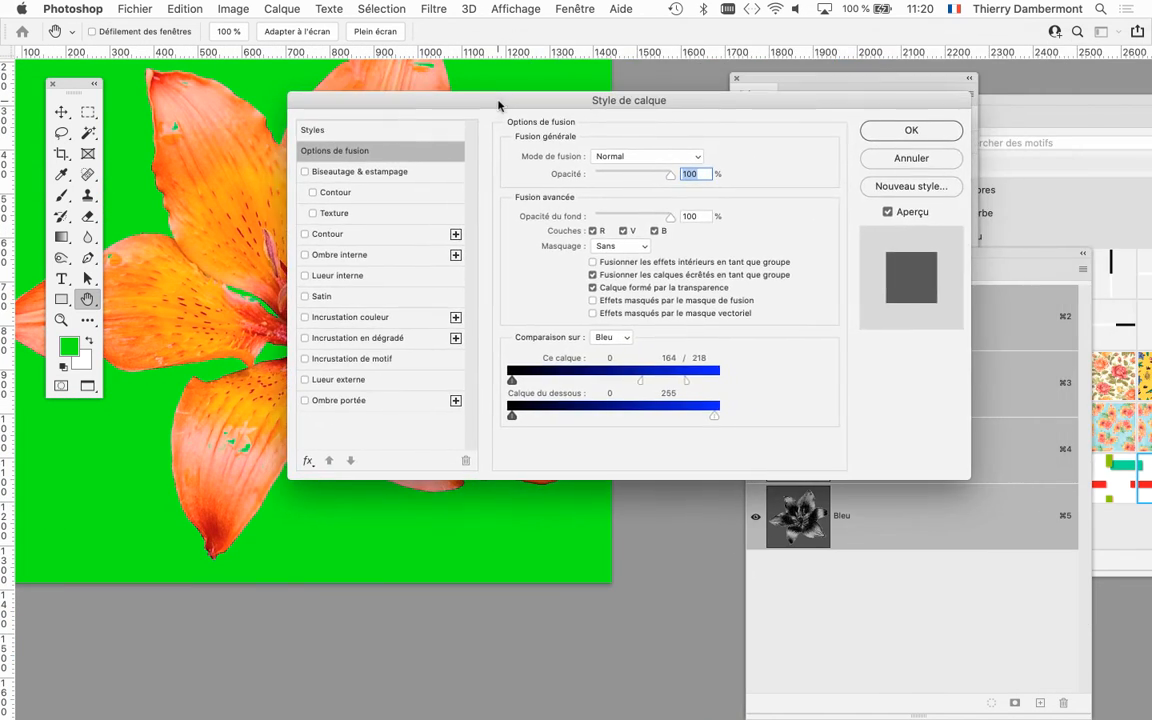
left_click(909, 131)
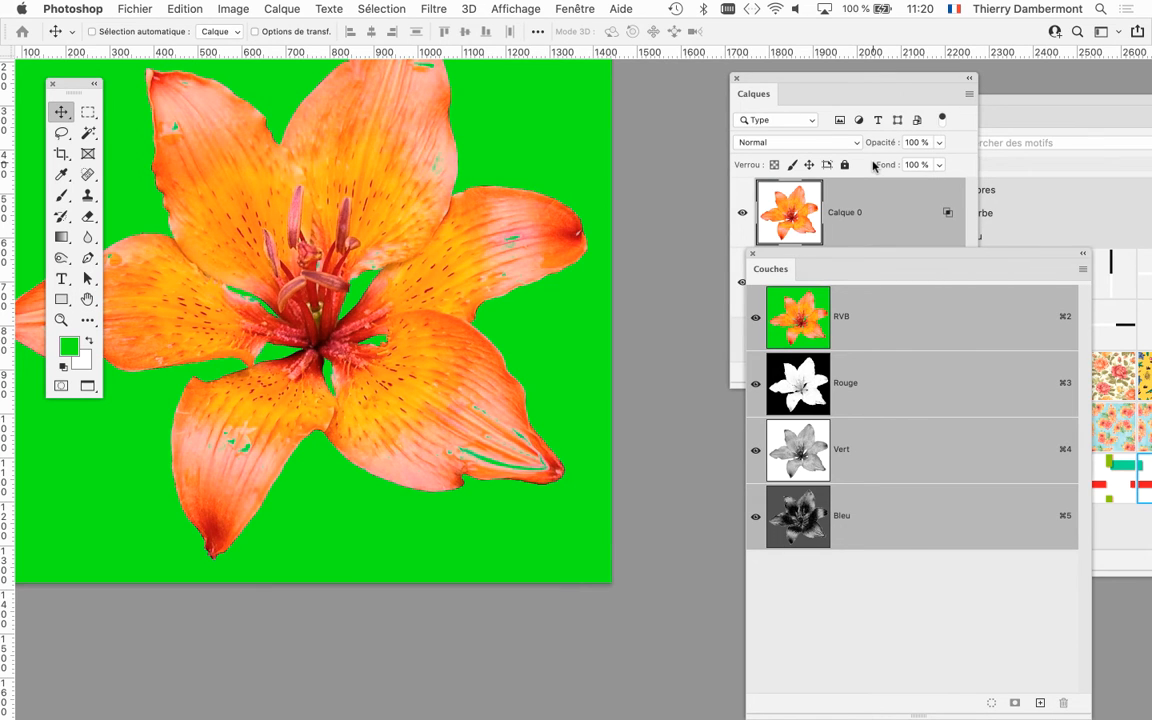
left_click(751, 256)
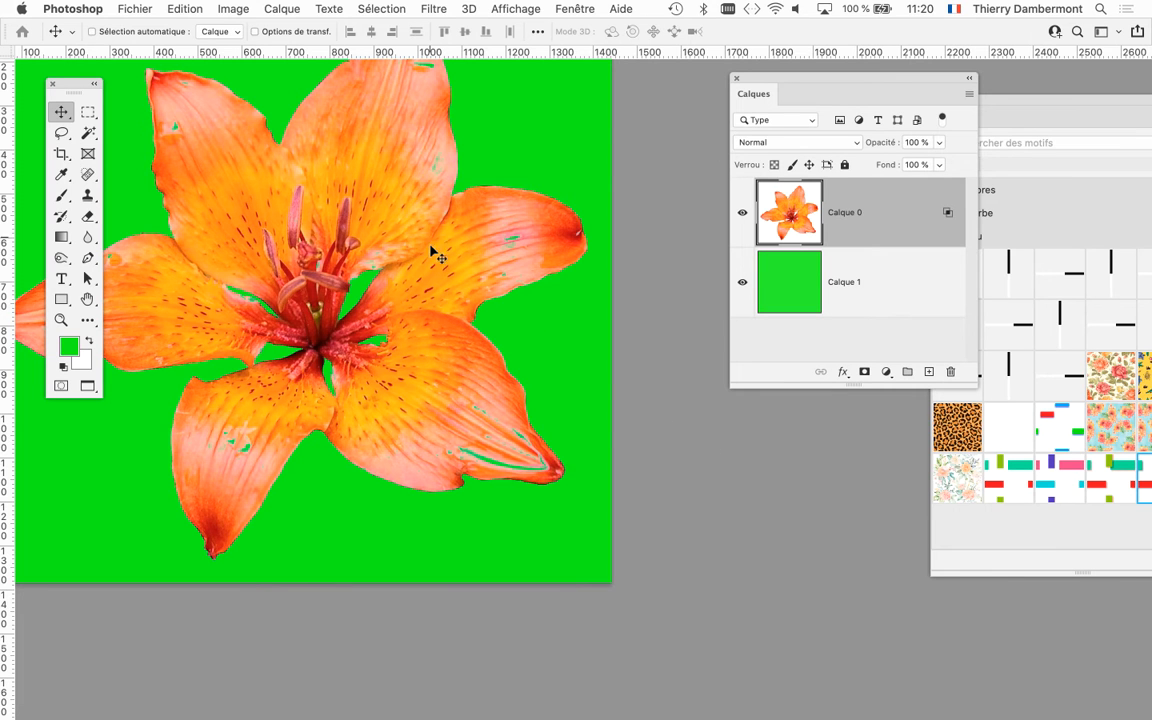
Step: Examine the petal edges up close and the whole lily for see-through spots, rechecking the layer's blending options
scroll(450, 160, "up", 5)
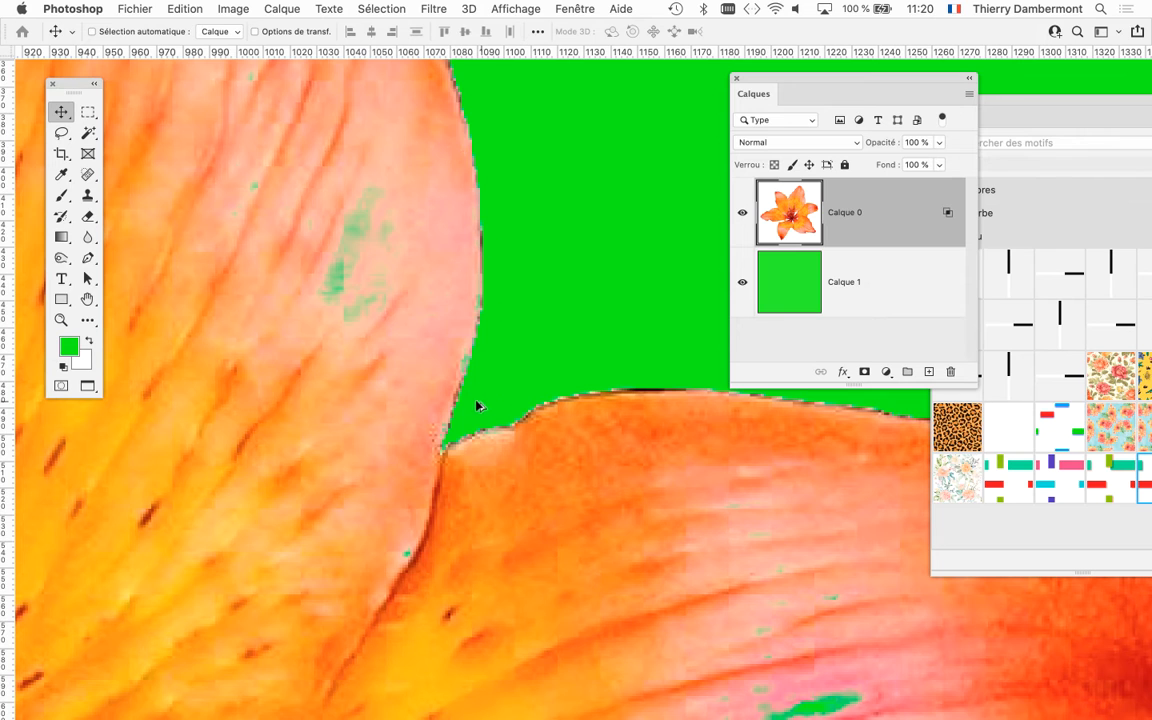
double_click(882, 208)
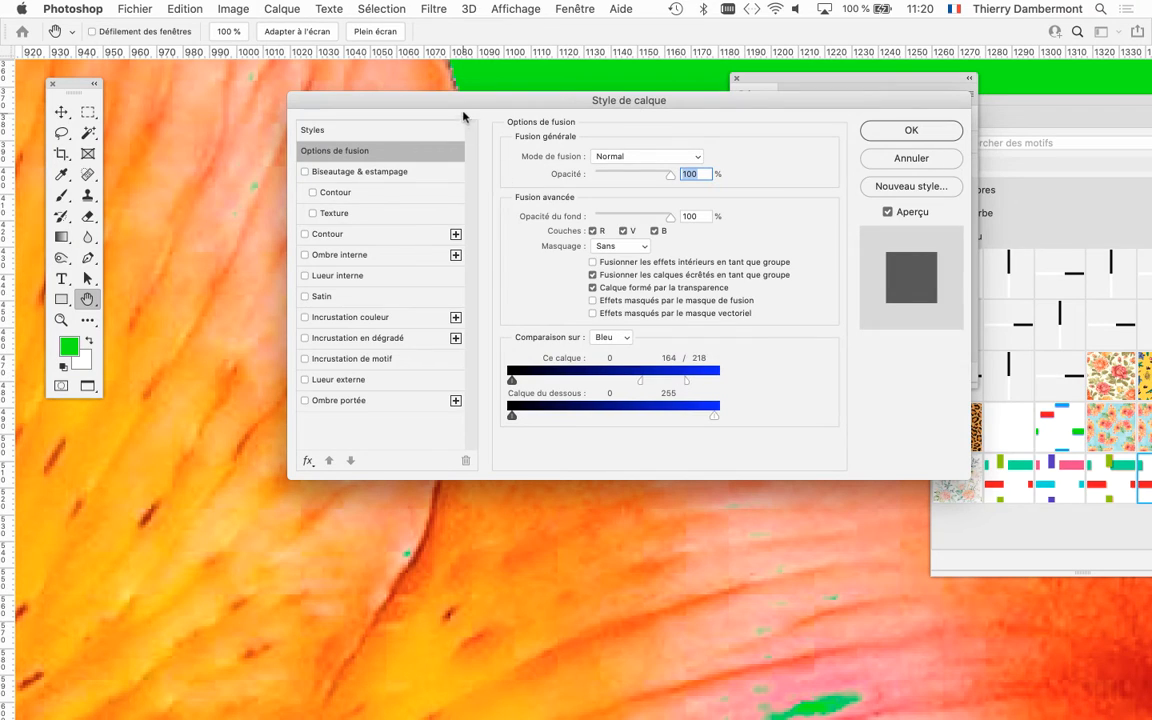
left_click_drag(461, 107, 717, 158)
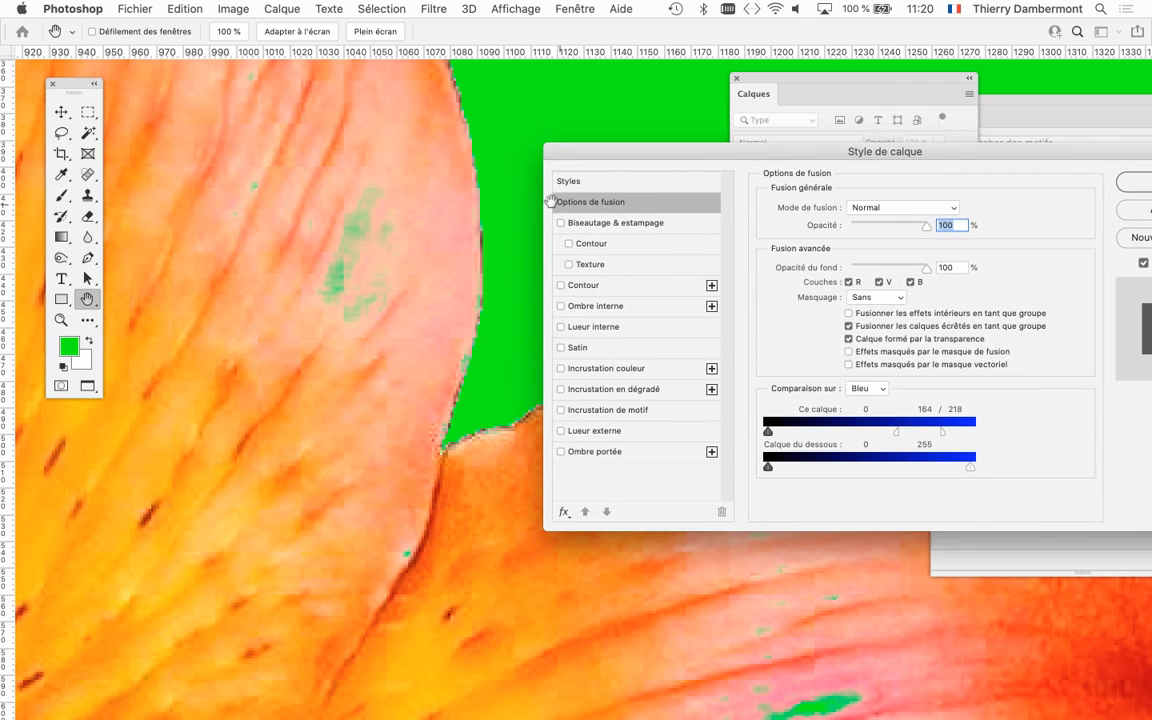
scroll(426, 396, "down", 6)
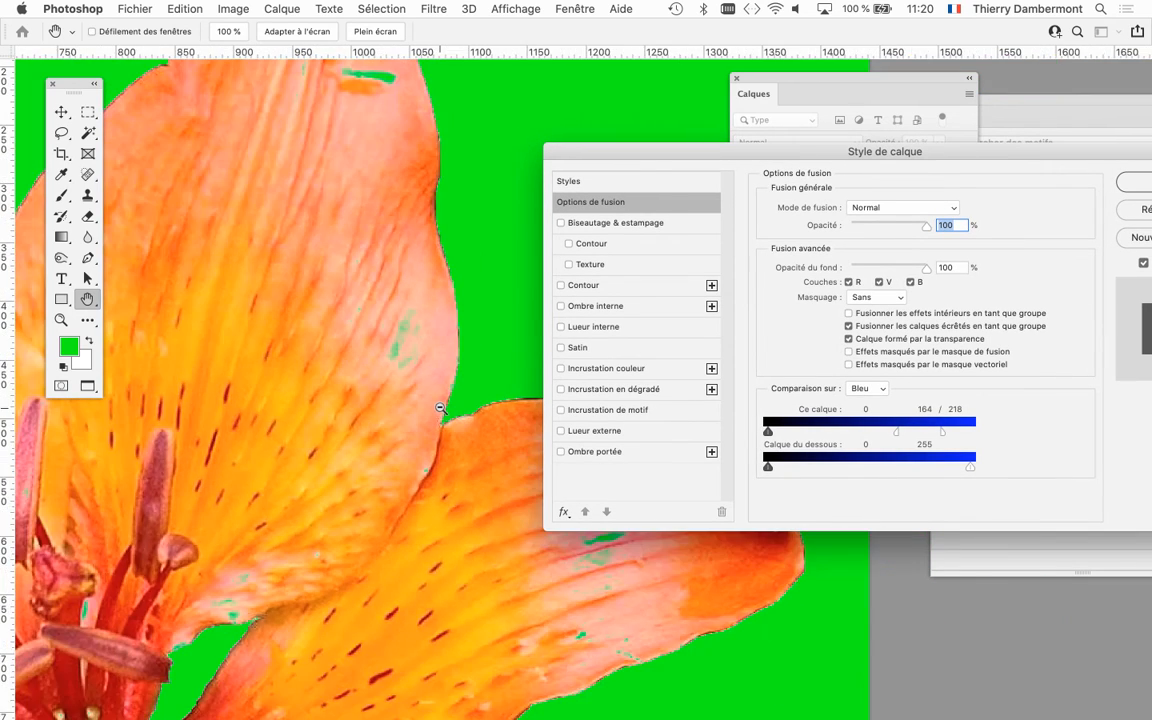
left_click(1130, 182)
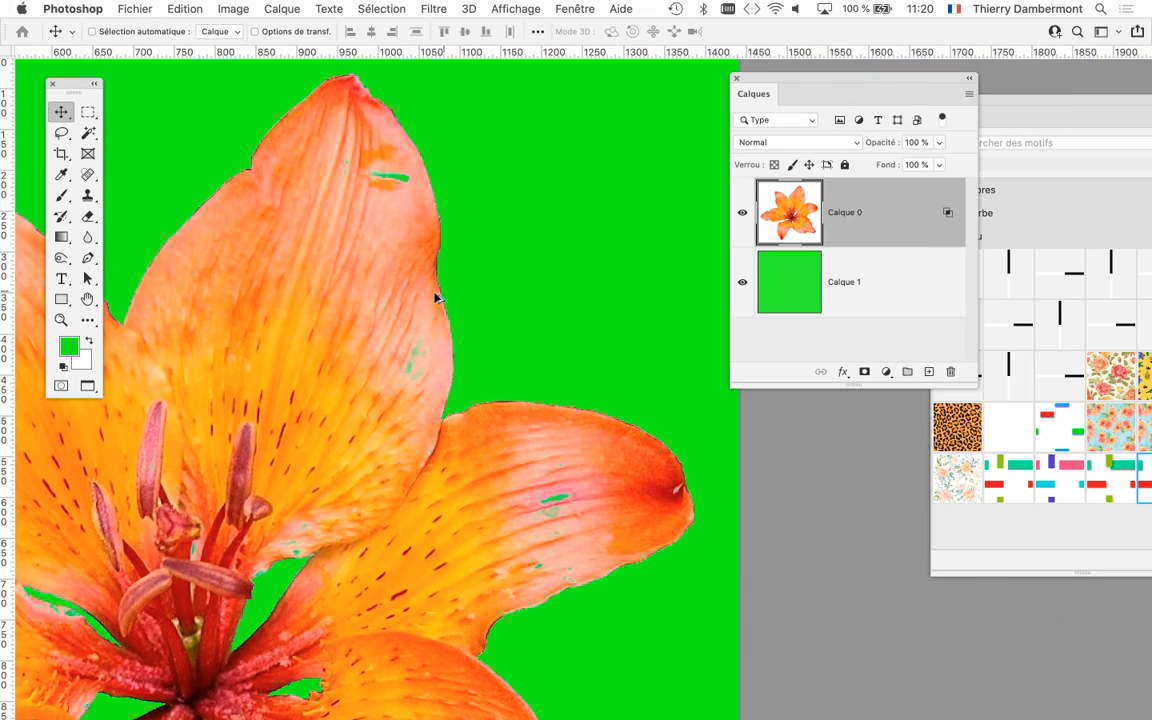
scroll(420, 320, "down", 2)
scroll(402, 348, "down", 4)
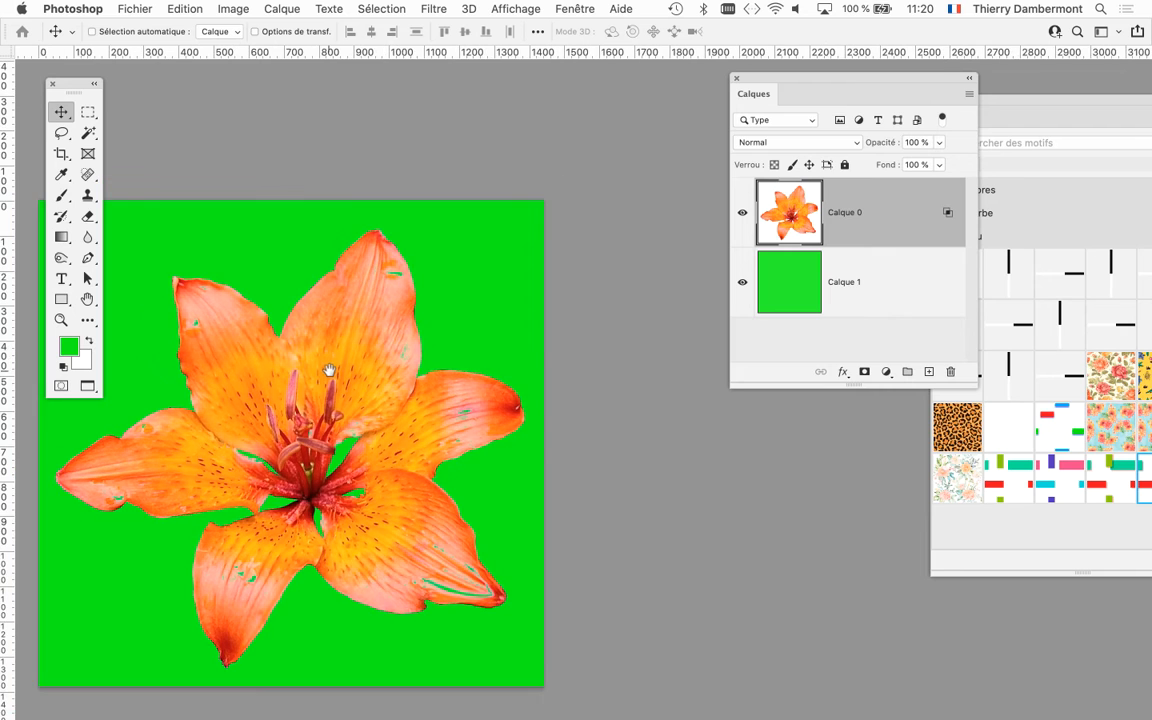
left_click_drag(329, 373, 477, 272)
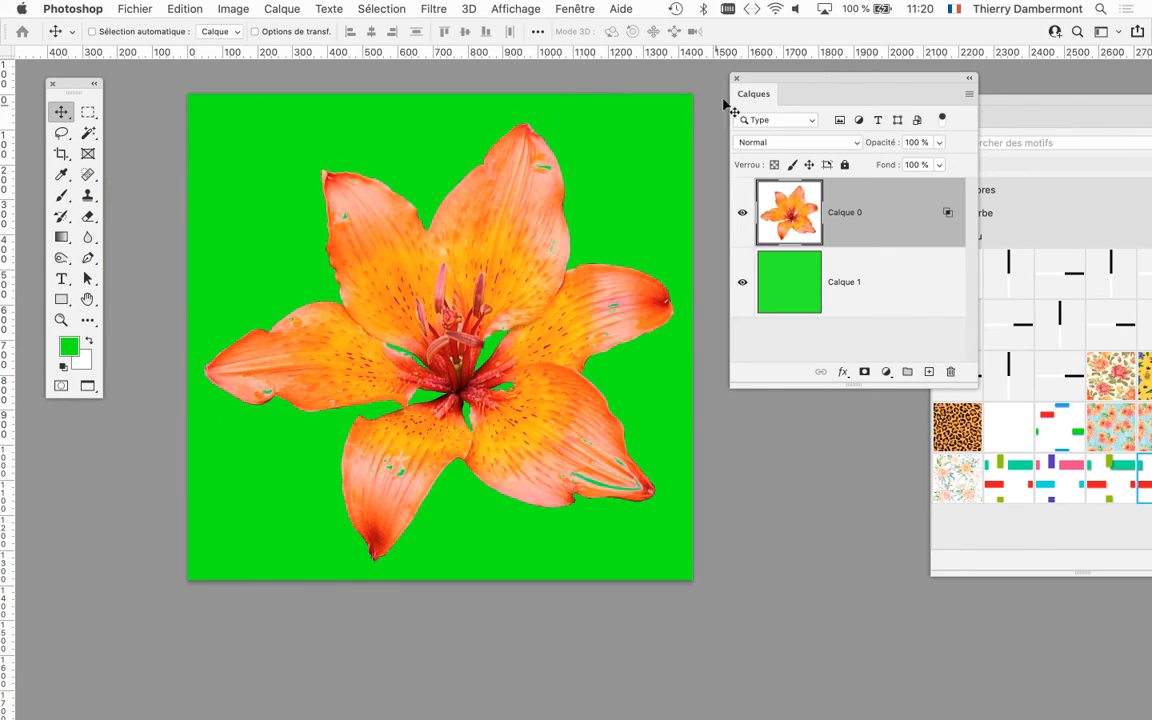
left_click_drag(527, 219, 468, 211)
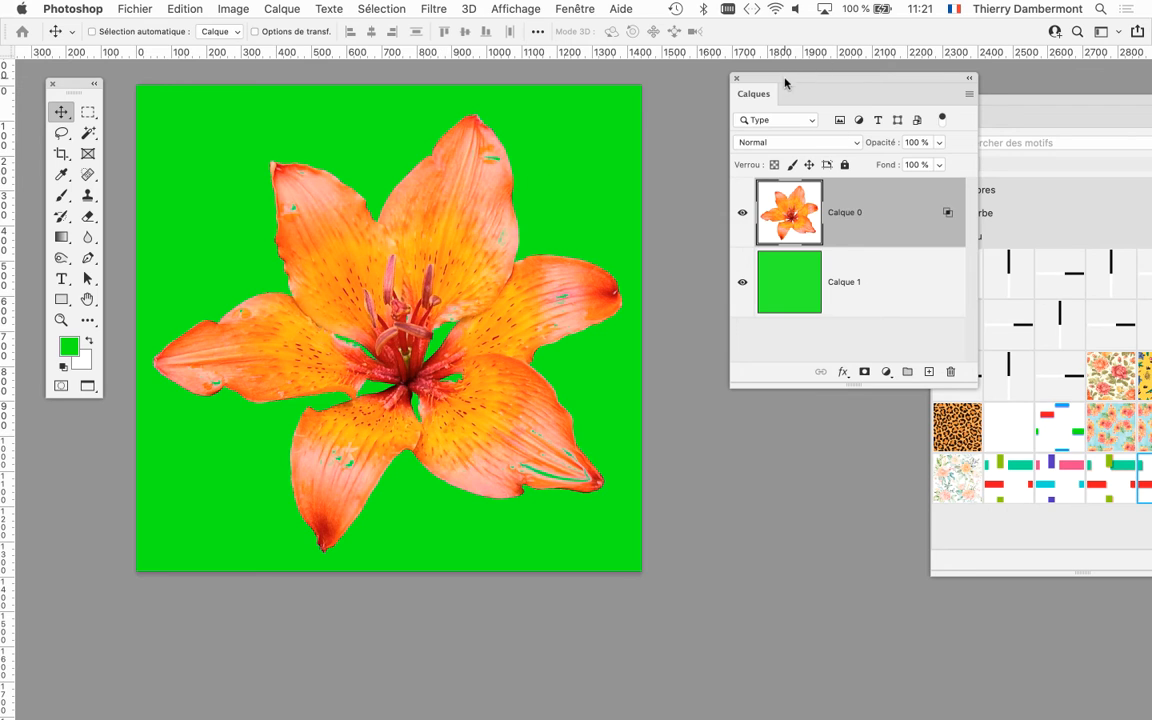
Step: Duplicate the lily layer Calque 0, moving the Layers panel closer to the canvas
left_click_drag(785, 83, 714, 93)
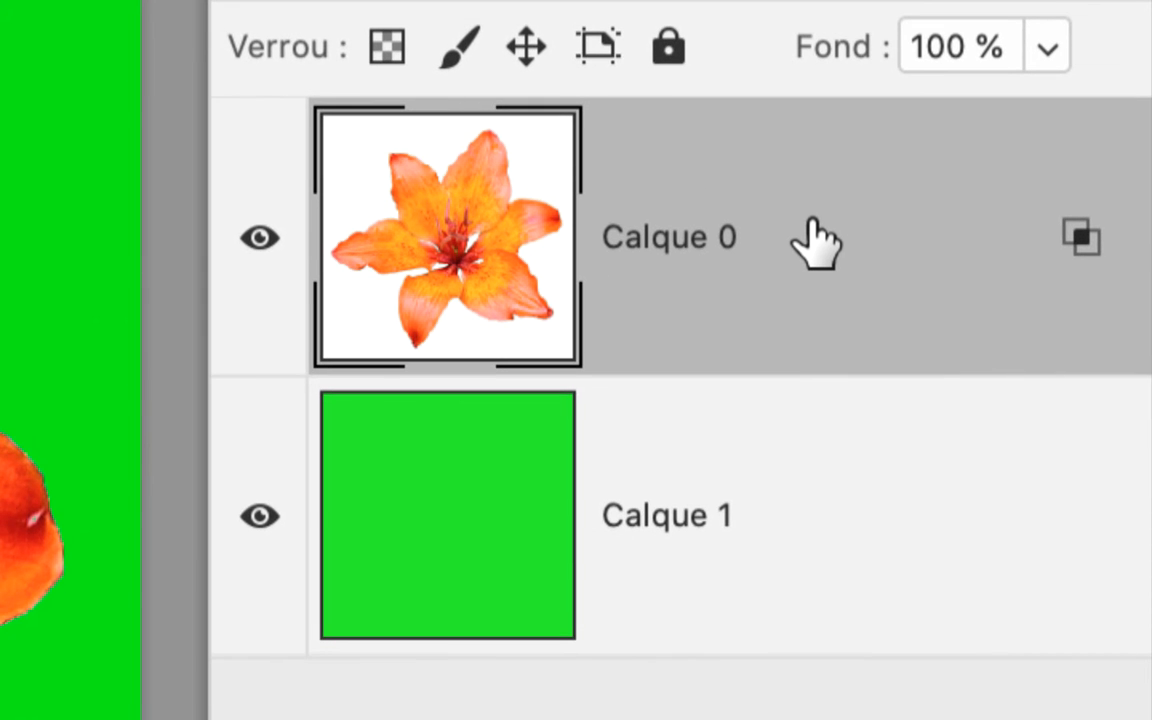
left_click_drag(815, 240, 940, 578)
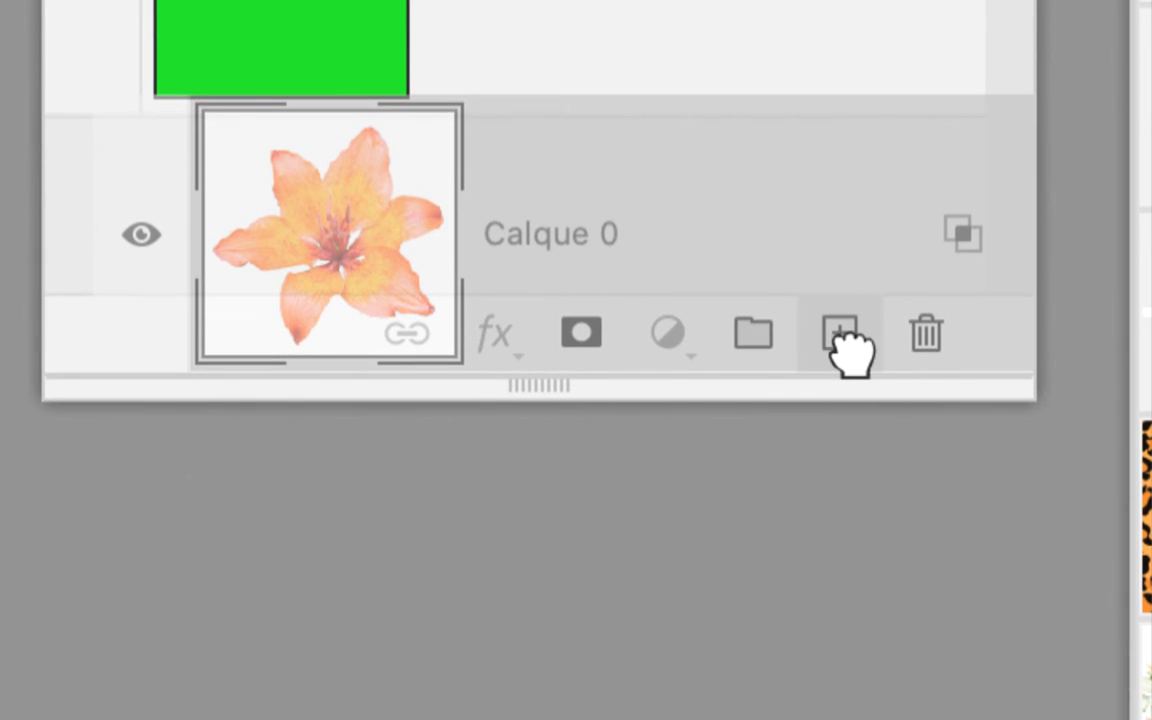
left_click_drag(845, 350, 807, 547)
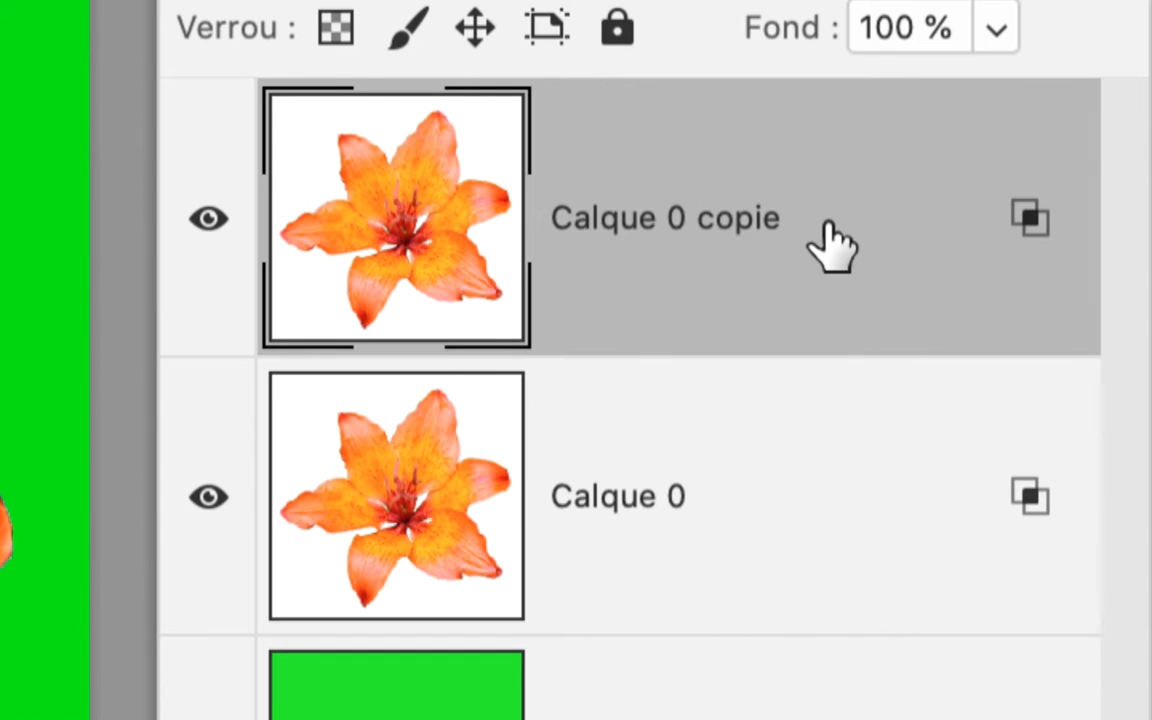
Step: Reset the lily copy's white Blend If limit for this layer to 255 on the blue channel
double_click(832, 243)
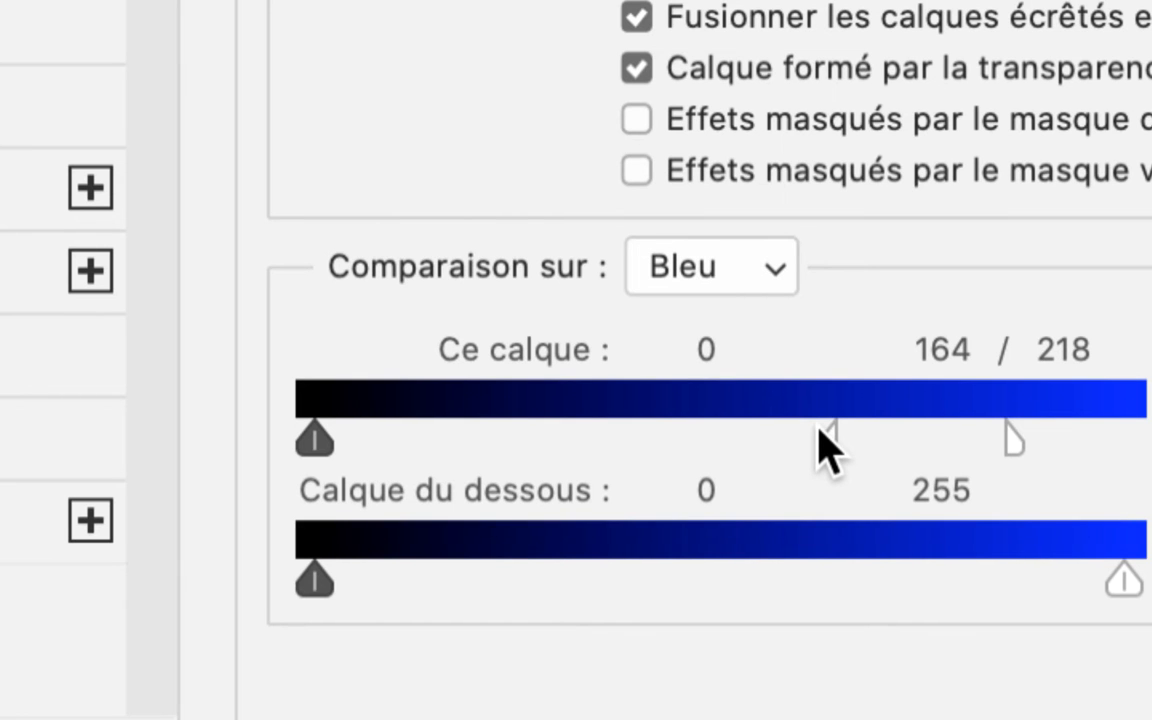
left_click_drag(819, 430, 1133, 432)
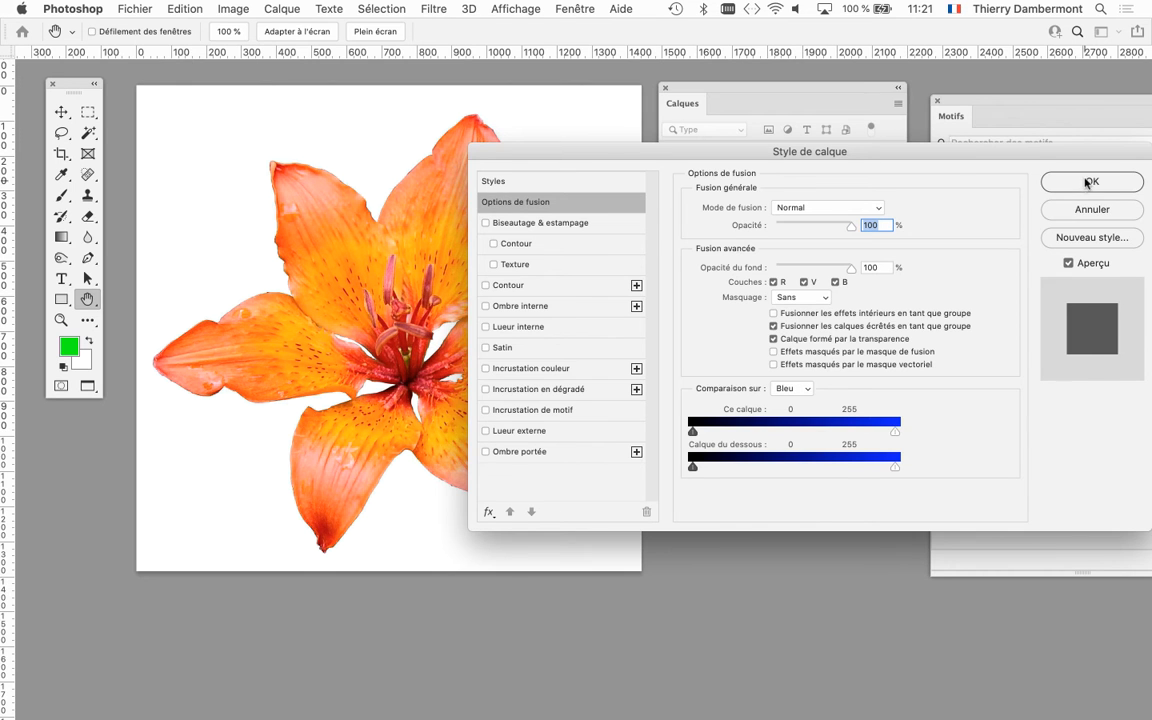
left_click(1088, 183)
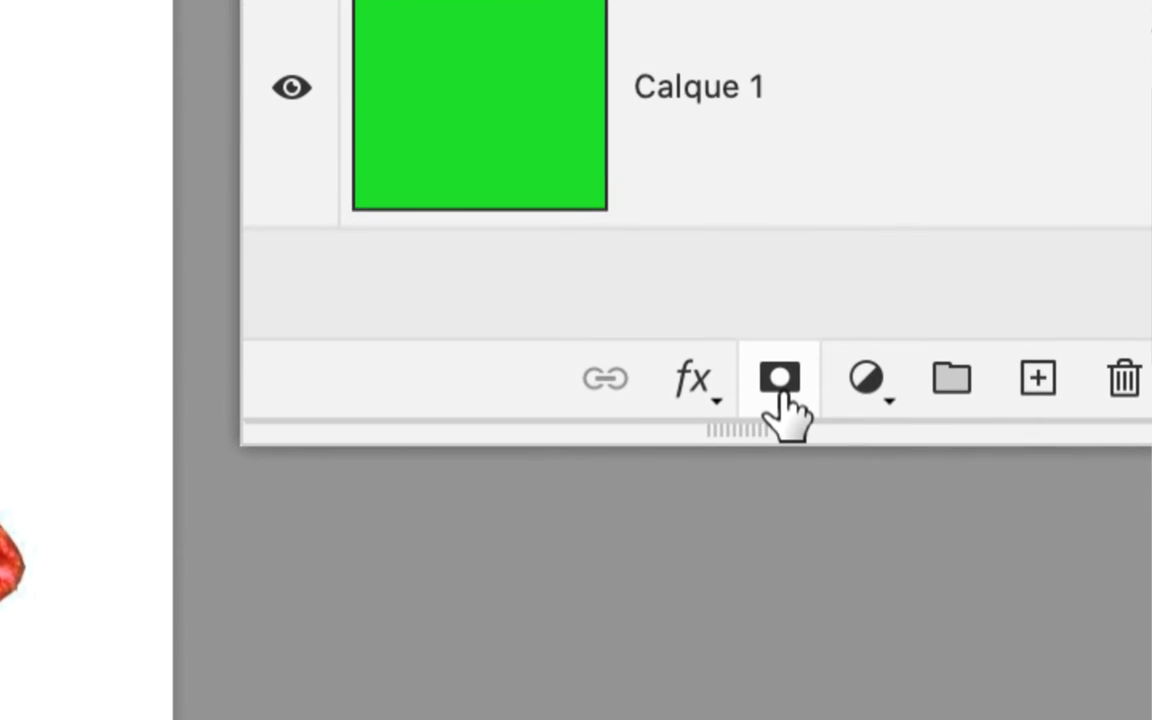
left_click(780, 380)
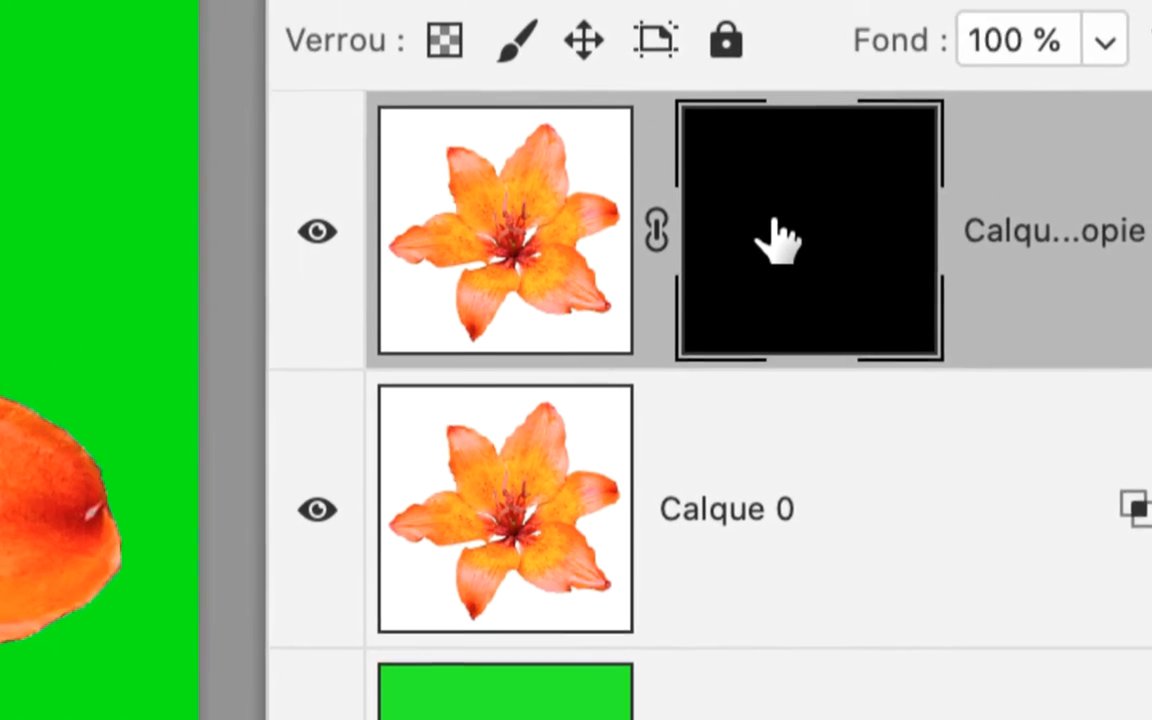
left_click_drag(801, 207, 1151, 719)
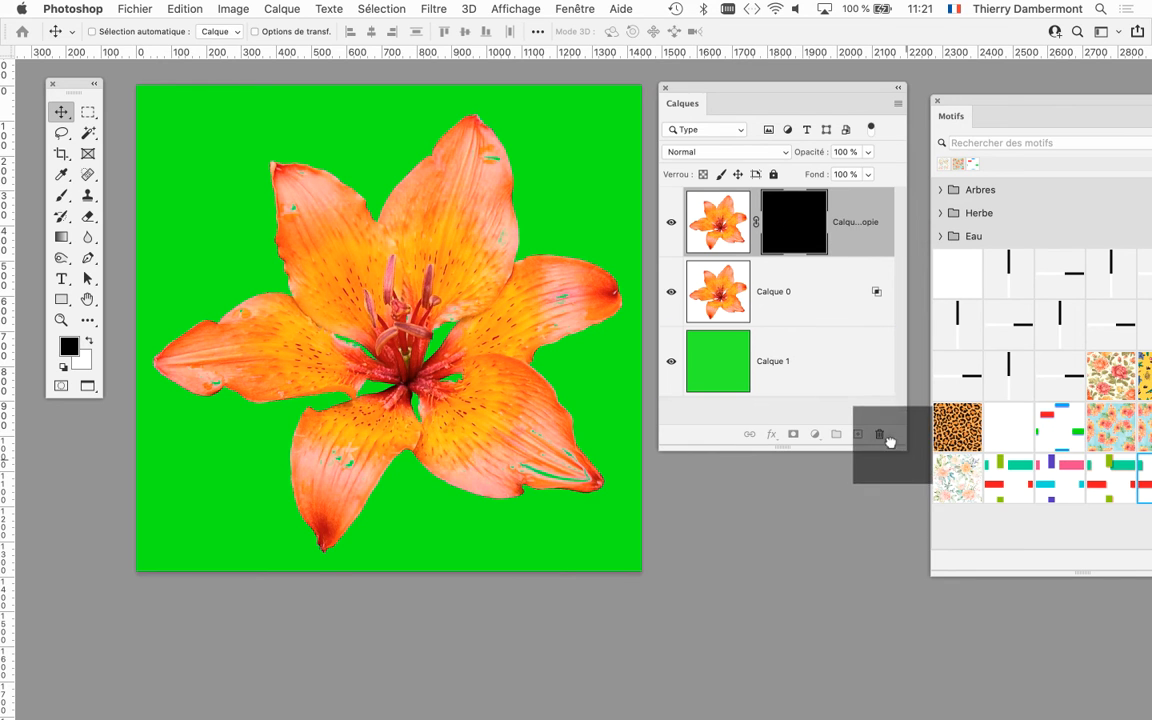
left_click_drag(889, 441, 881, 436)
left_click(530, 266)
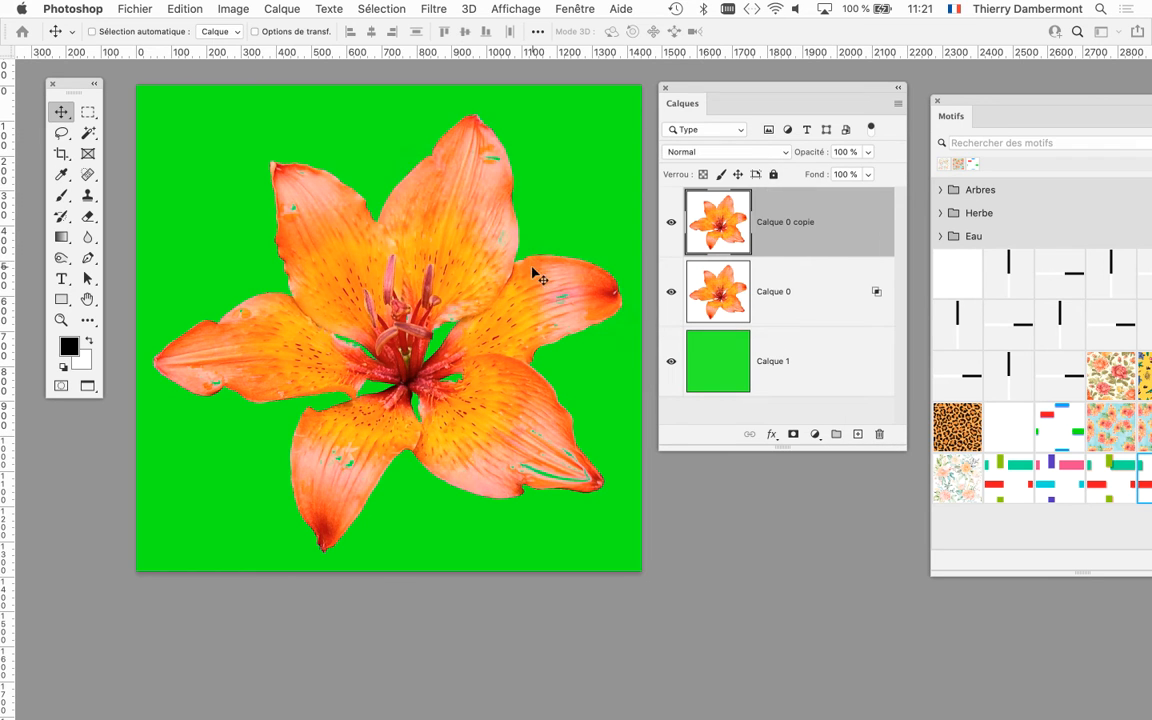
Step: Add a hide-all layer mask to Calque 0 copie and shift the Layers panel away from the canvas
left_click(280, 8)
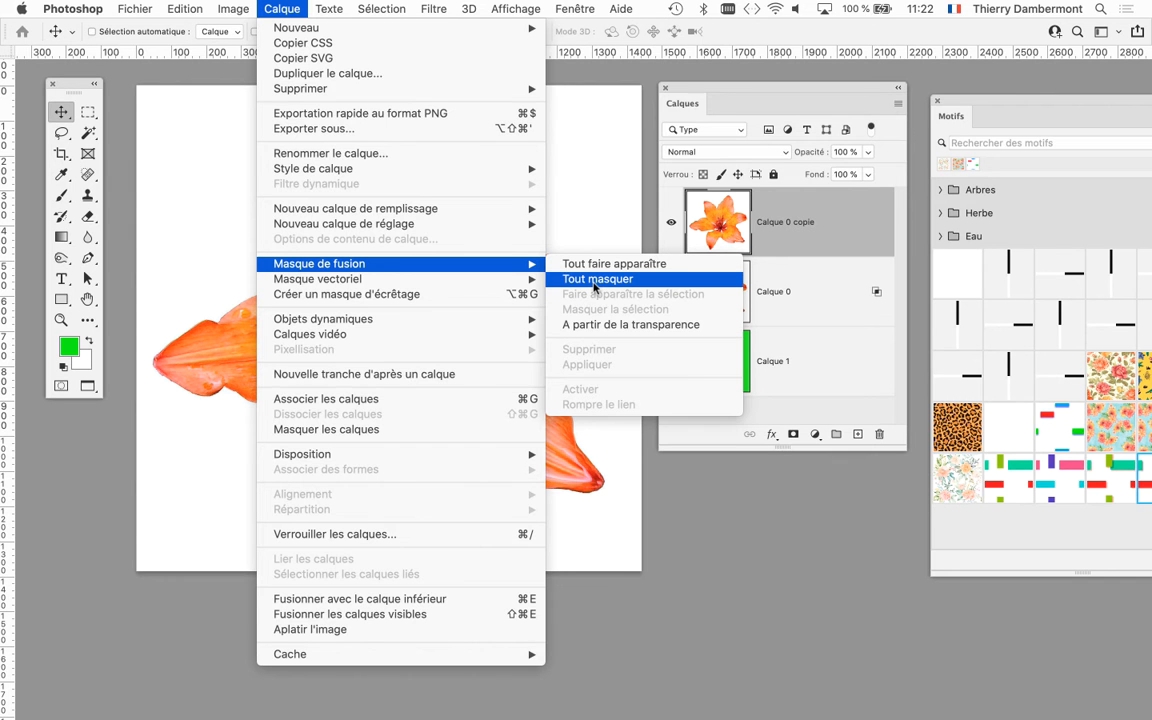
left_click(597, 279)
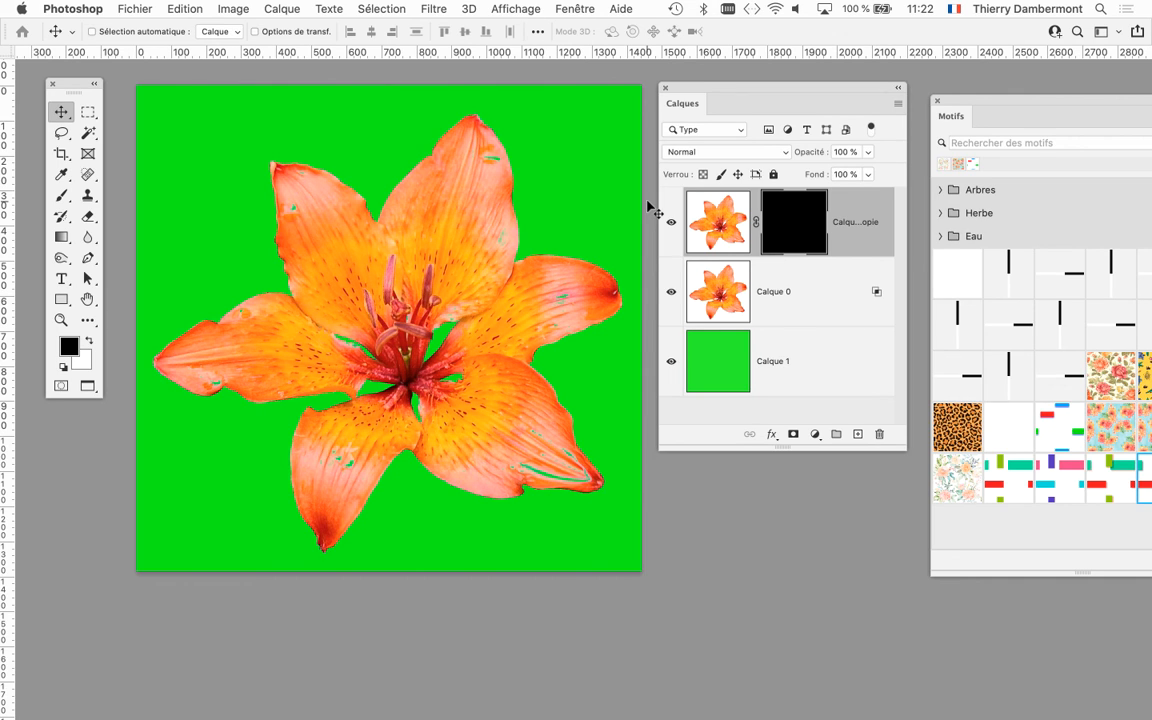
mouse_move(696, 95)
left_mouse_down()
mouse_move(733, 90)
mouse_move(719, 95)
left_mouse_up()
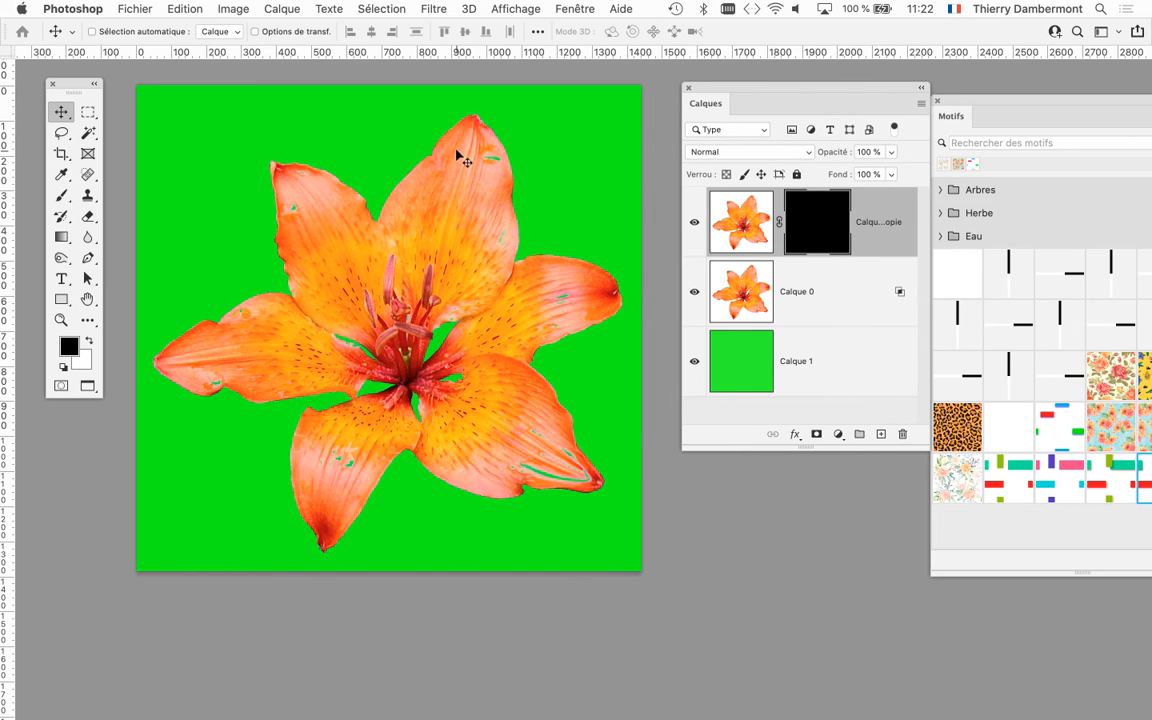
Step: Paint with the white Brush on the copy's mask over the green spots in the two upper petals
scroll(467, 152, "up", 3)
left_click(89, 341)
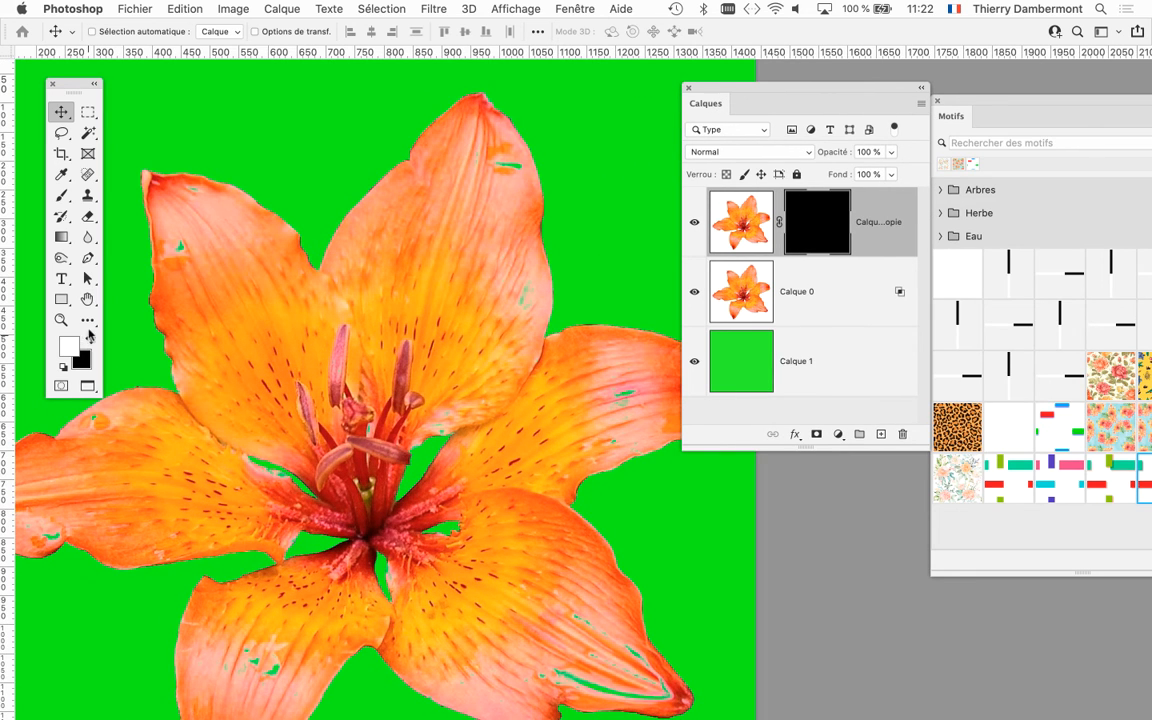
left_click(61, 194)
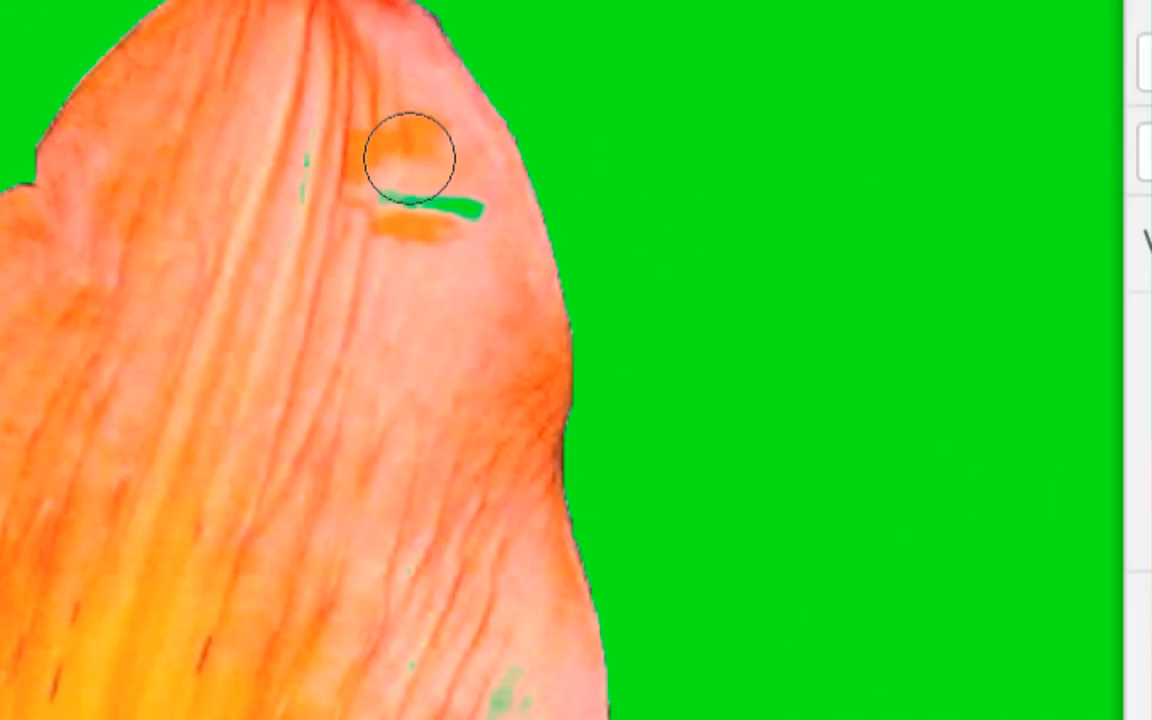
left_click_drag(385, 165, 422, 171)
left_click_drag(256, 152, 247, 106)
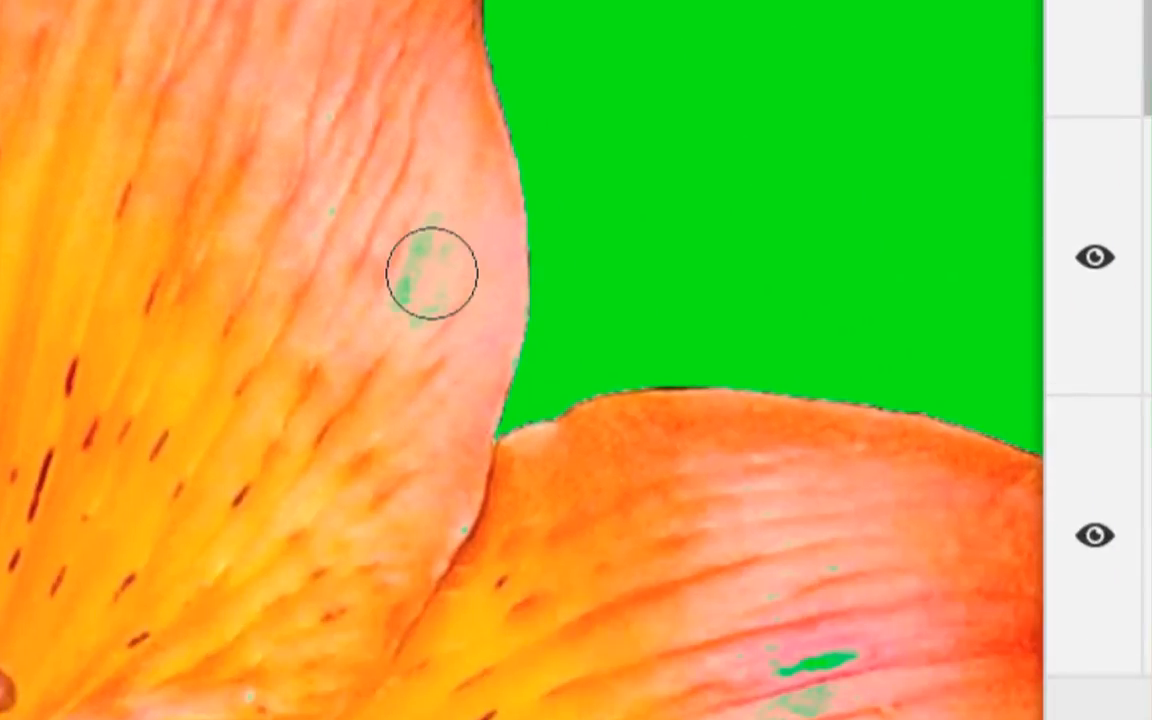
mouse_move(465, 678)
left_mouse_down()
mouse_move(472, 612)
mouse_move(440, 706)
left_mouse_up()
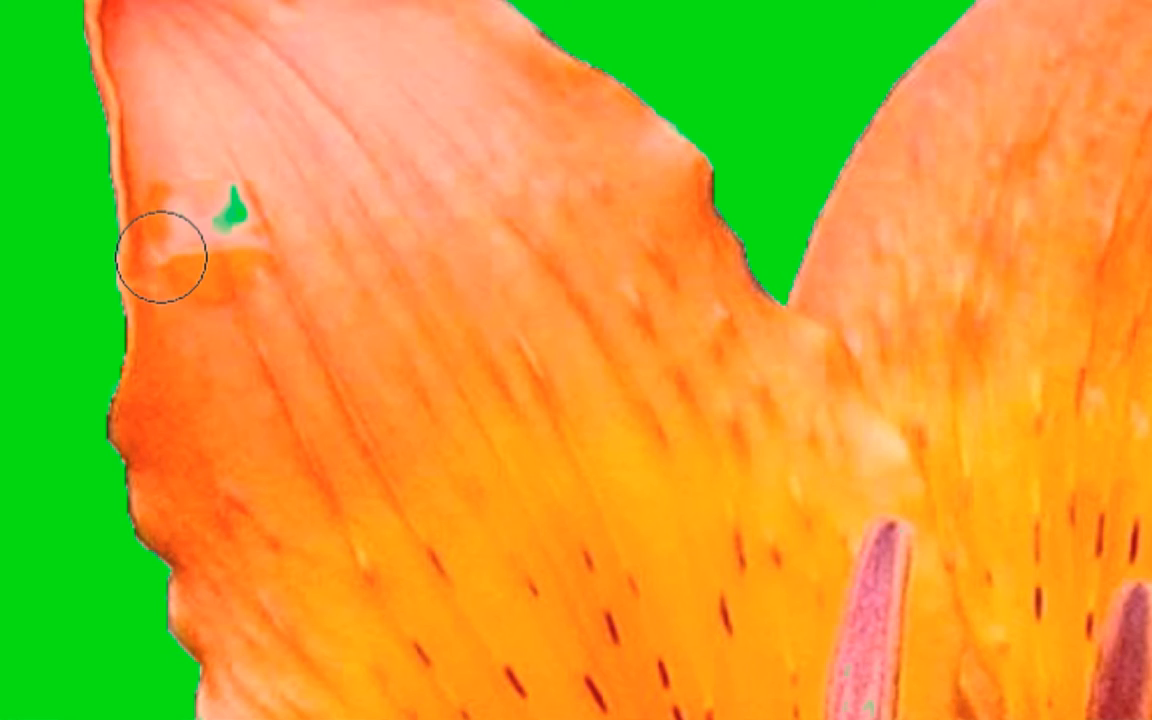
mouse_move(164, 259)
left_mouse_down()
mouse_move(185, 254)
mouse_move(178, 236)
left_mouse_up()
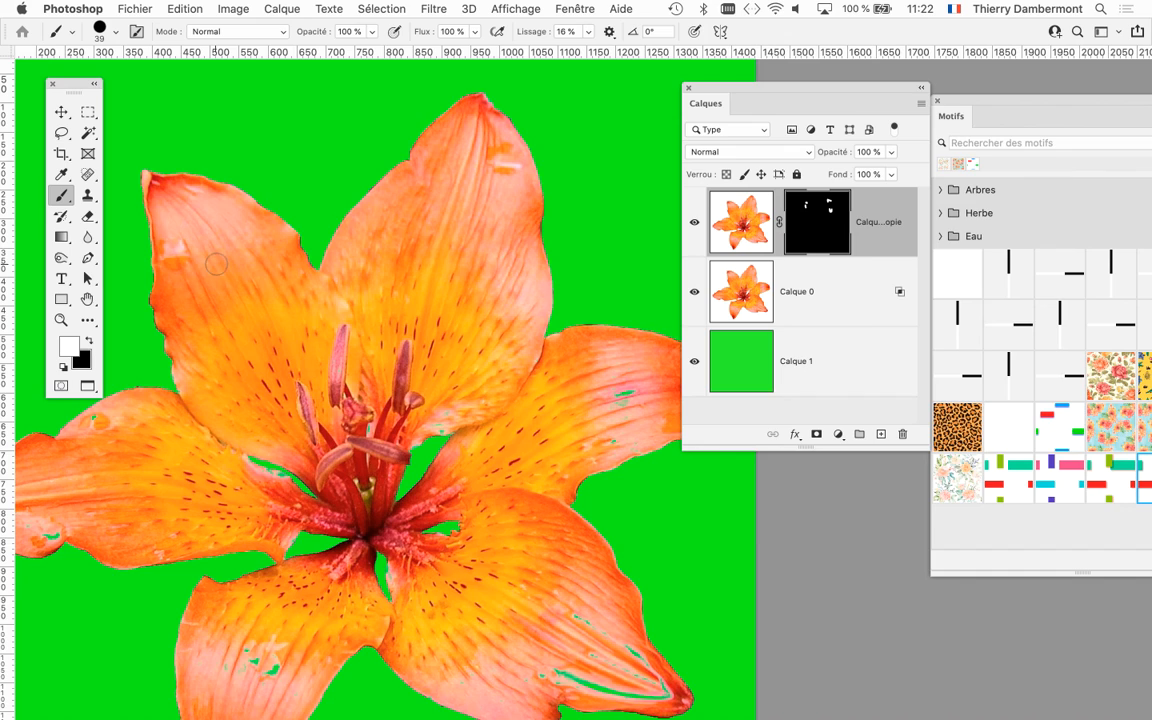
Step: Paint white on the copy's mask over the green spots in the right-hand petal
scroll(622, 437, "up", 3)
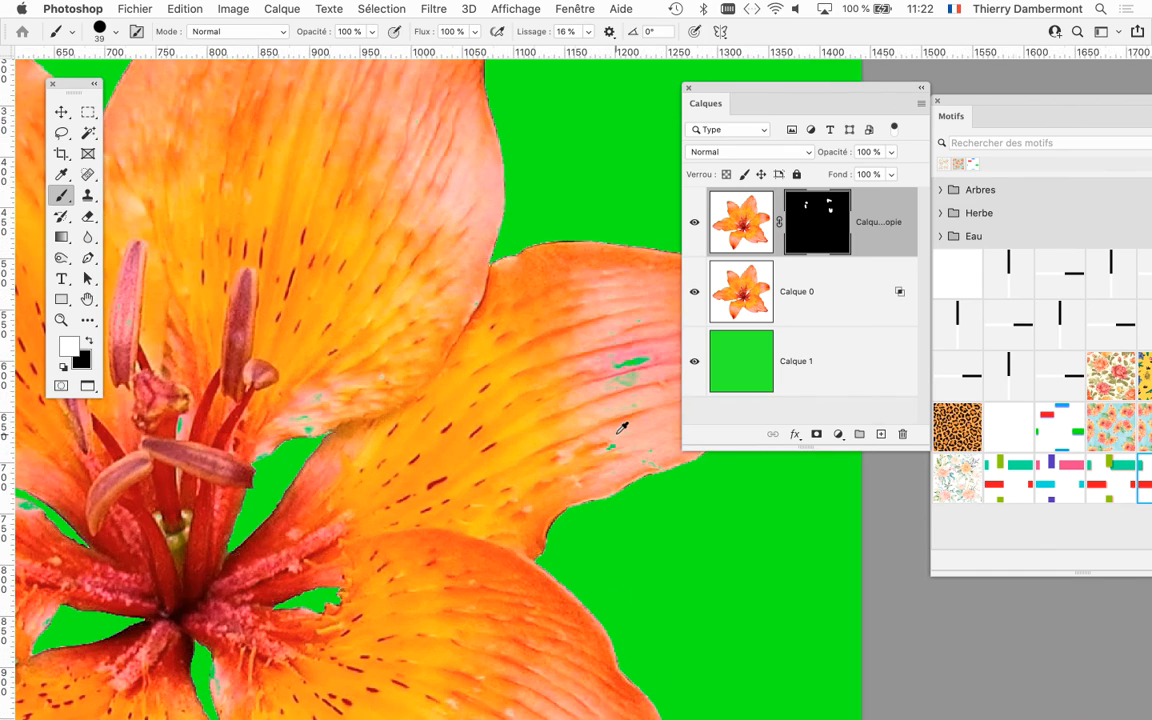
mouse_move(582, 424)
left_mouse_down()
mouse_move(353, 414)
mouse_move(426, 341)
left_mouse_up()
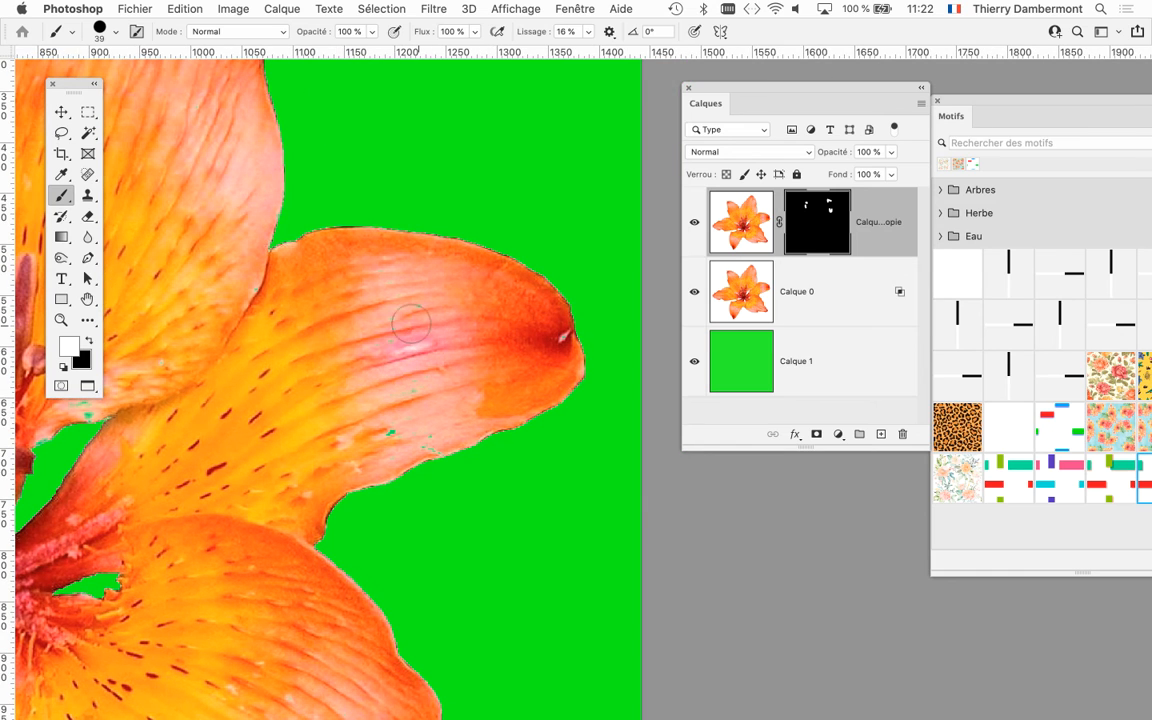
mouse_move(358, 424)
left_mouse_down()
mouse_move(434, 429)
mouse_move(412, 392)
left_mouse_up()
Step: Compare the lily with the masked copy and the green layer each hidden and shown again
left_click_drag(322, 392, 543, 269)
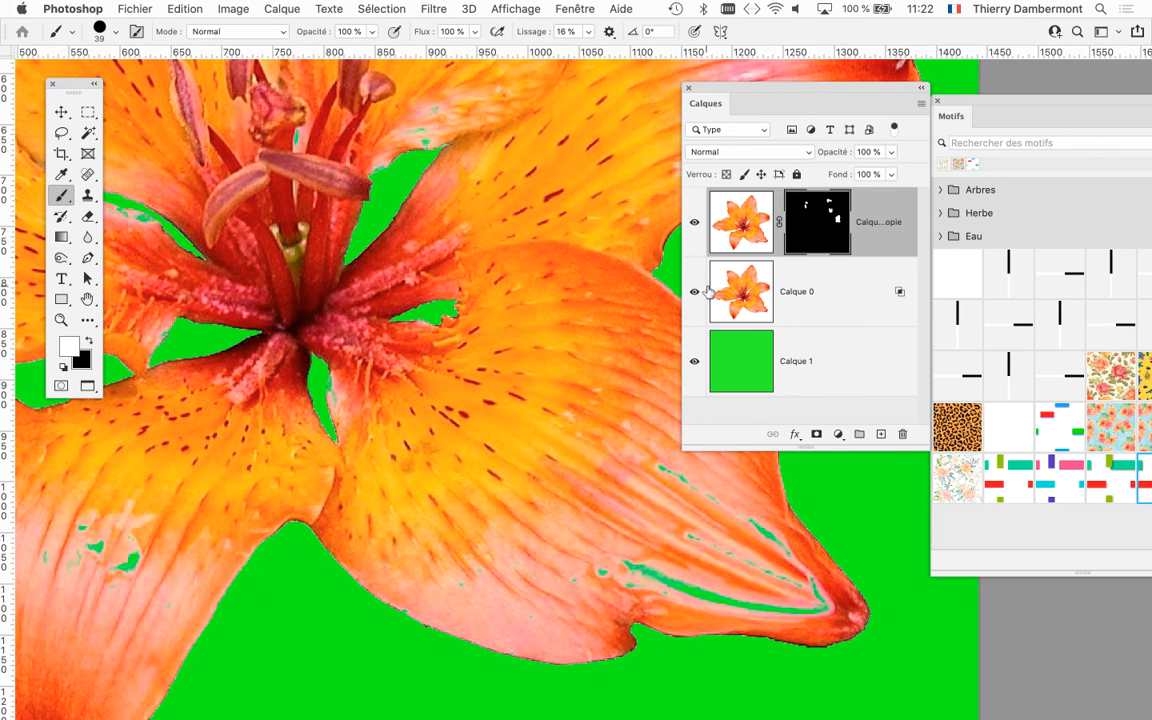
left_click(695, 222)
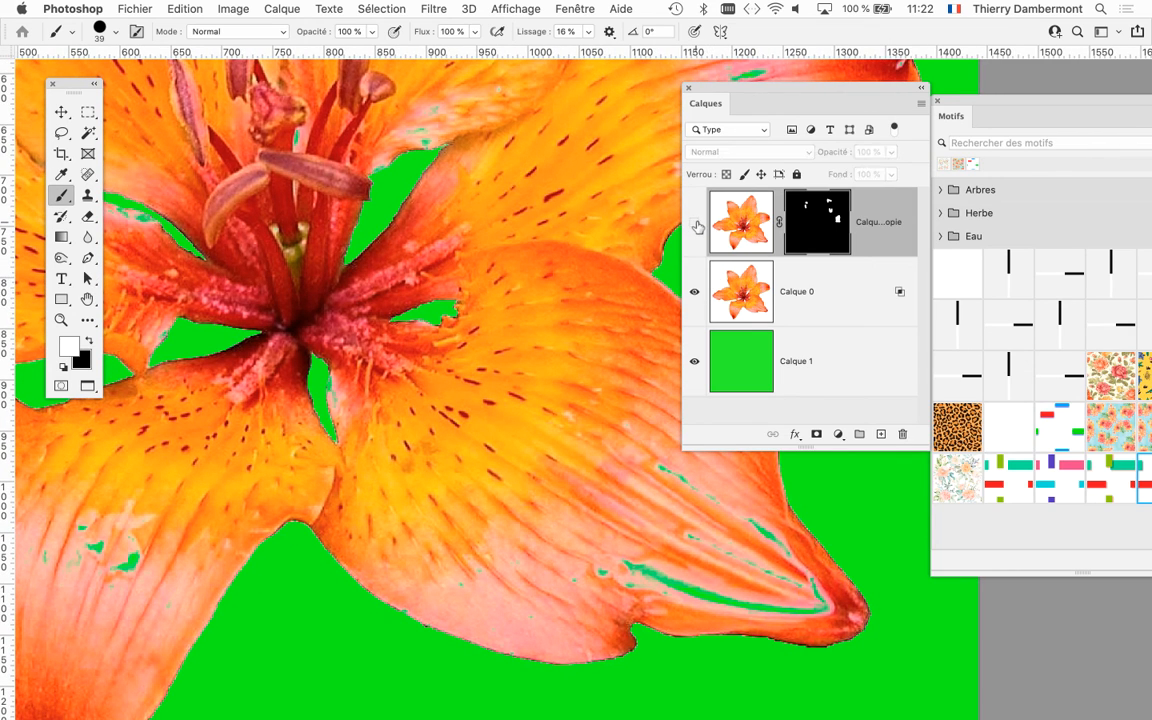
left_click(695, 222)
left_click(695, 361)
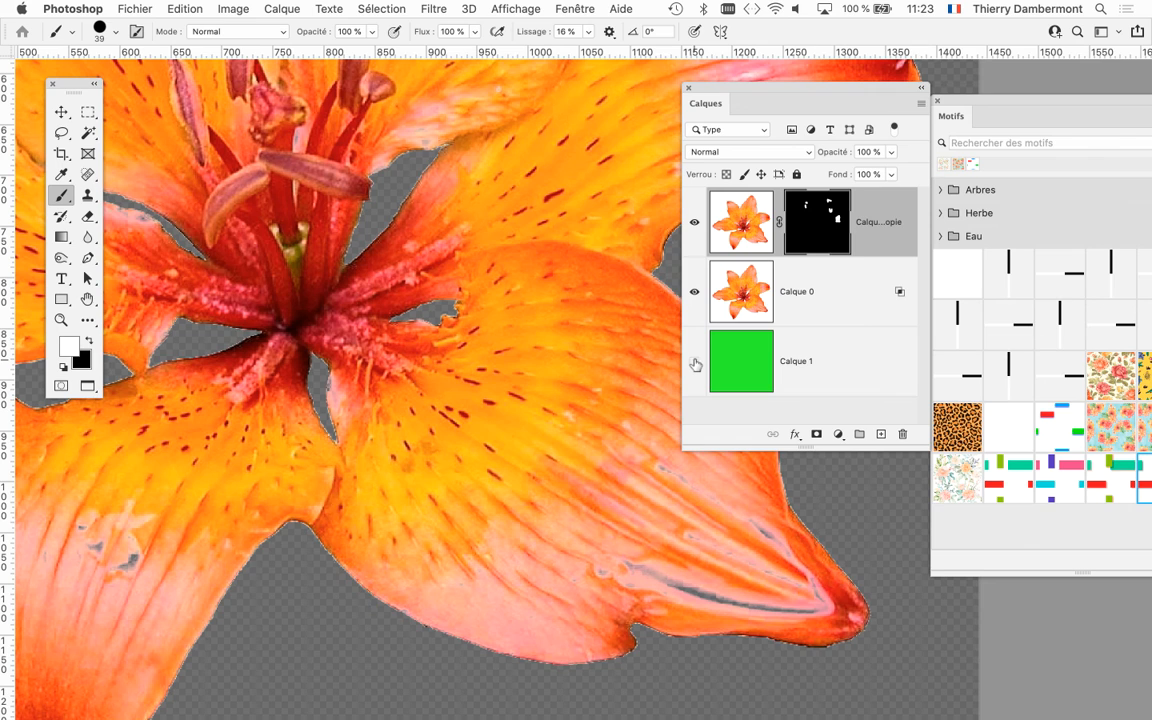
left_click(695, 361)
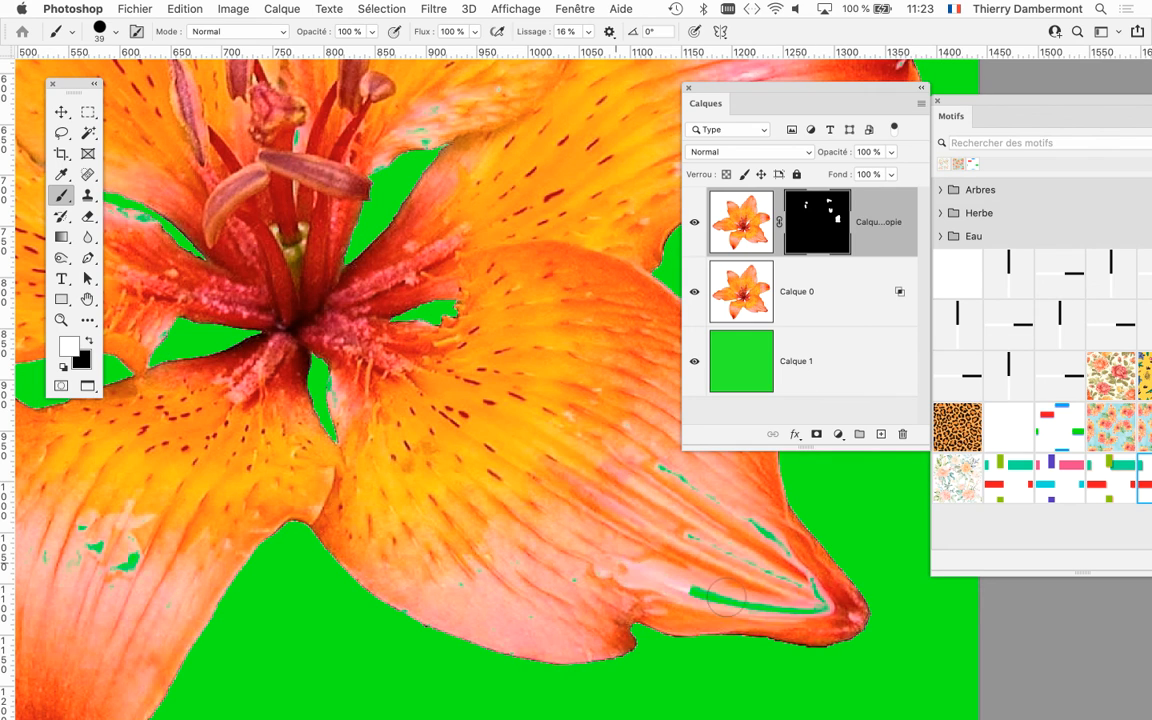
Step: Paint white on the copy's mask over the green gaps in the lower-right and lower-left petals
mouse_move(726, 597)
left_mouse_down()
mouse_move(810, 602)
mouse_move(761, 533)
mouse_move(681, 490)
mouse_move(733, 543)
left_mouse_up()
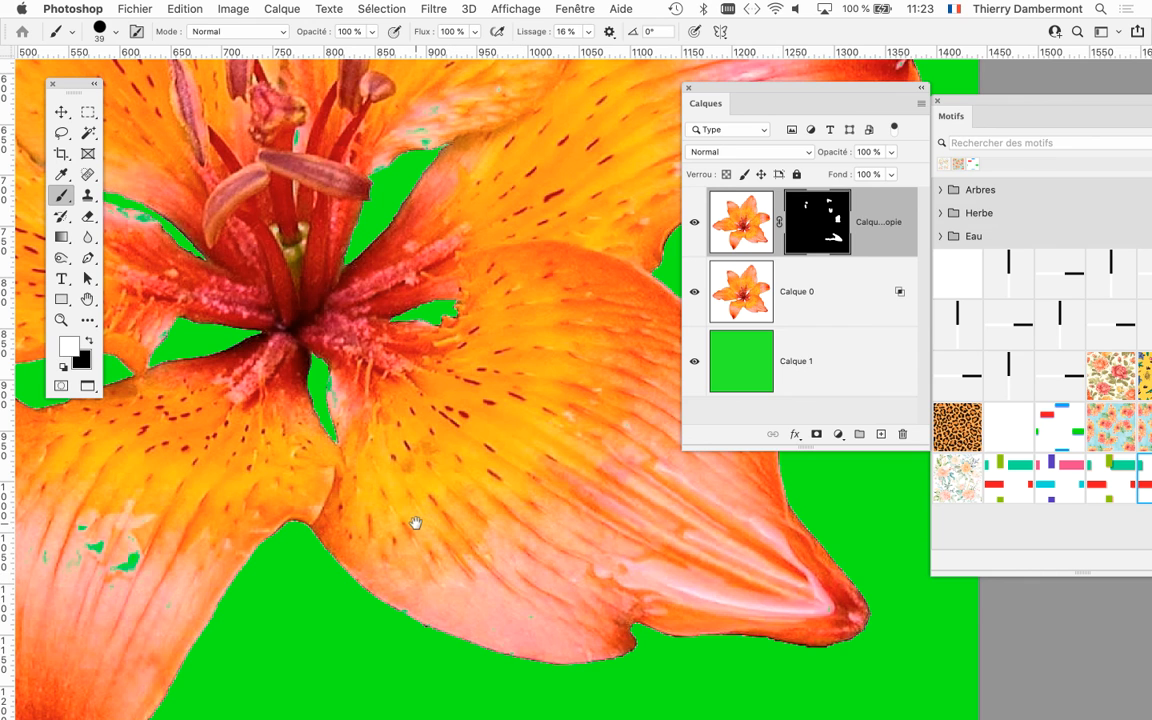
mouse_move(415, 522)
left_mouse_down()
mouse_move(711, 498)
mouse_move(775, 452)
left_mouse_up()
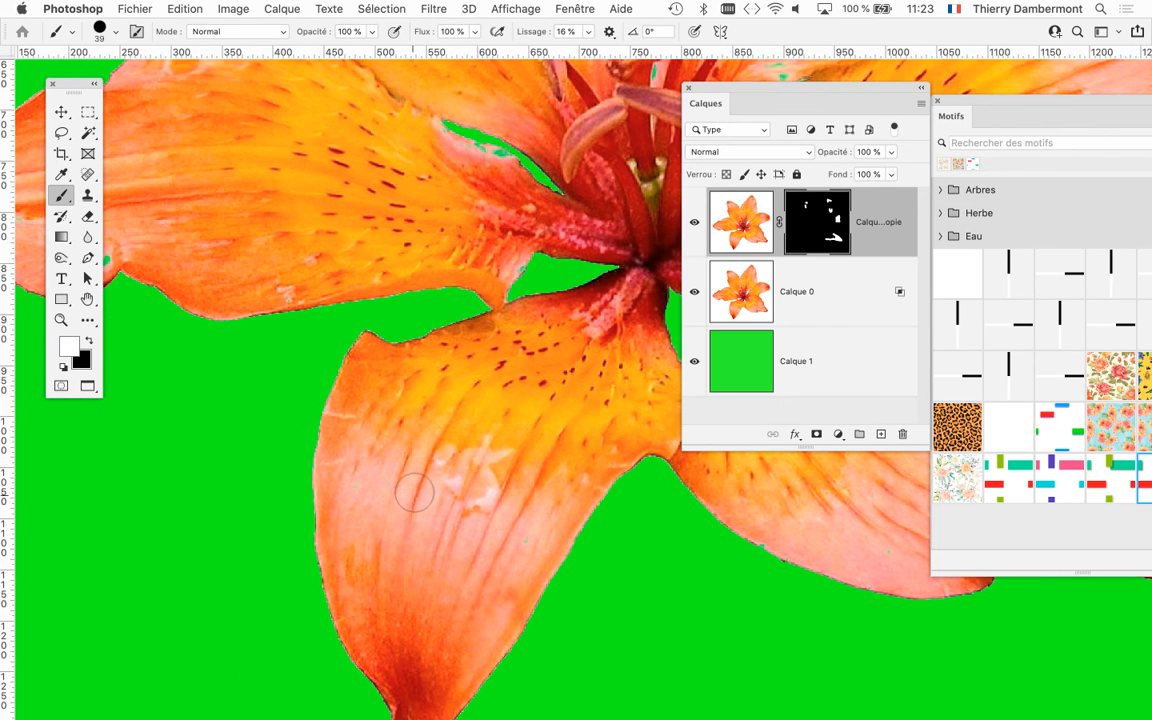
left_click(366, 480)
left_click(515, 540)
Step: Paint white on the copy's mask over the green spots in the left-hand petal
left_click_drag(439, 476, 676, 599)
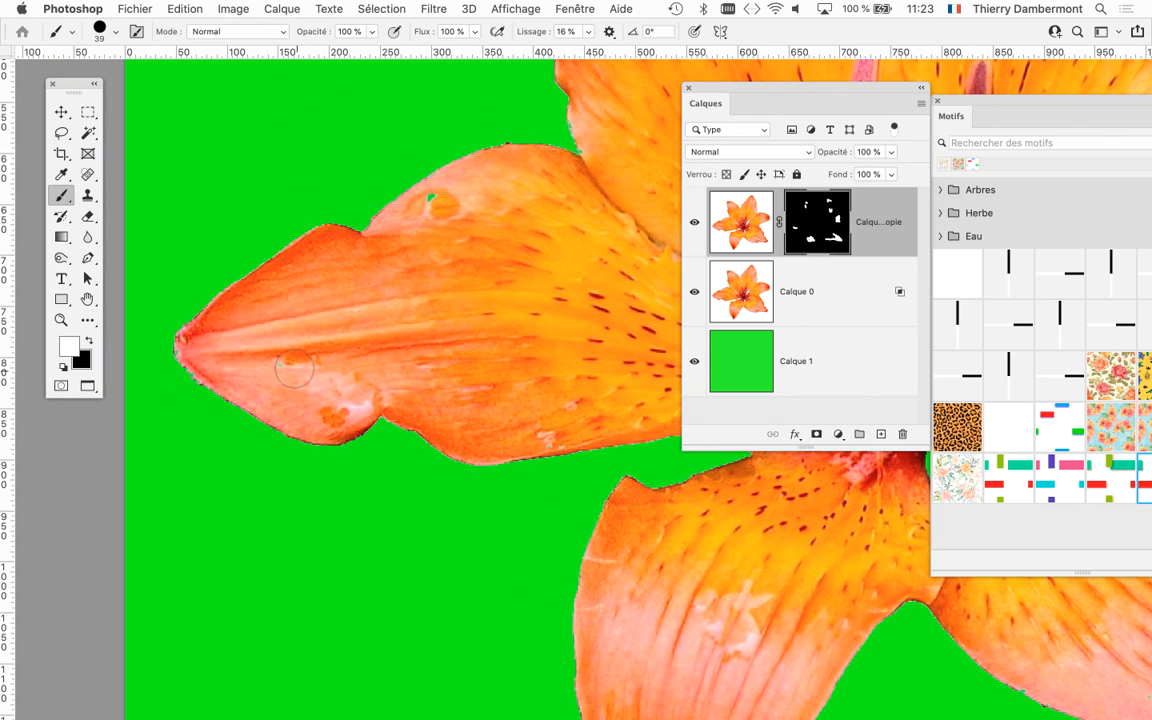
left_click_drag(294, 369, 308, 359)
left_click_drag(445, 297, 337, 435)
mouse_move(322, 348)
left_mouse_down()
mouse_move(331, 343)
mouse_move(306, 318)
left_mouse_up()
mouse_move(500, 410)
left_mouse_down()
mouse_move(455, 535)
mouse_move(381, 625)
left_mouse_up()
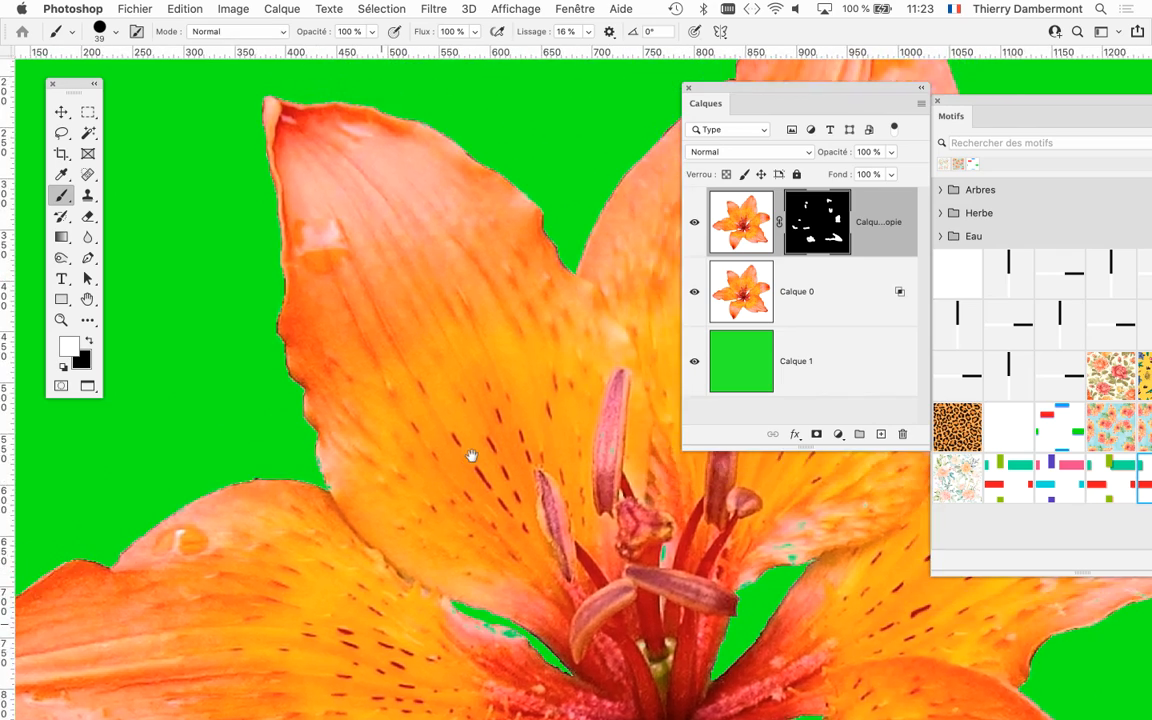
Step: Paint white on the copy's mask over the remaining green spots in the petals around the flower's centre
left_click_drag(471, 456, 447, 478)
scroll(514, 470, "down", 3)
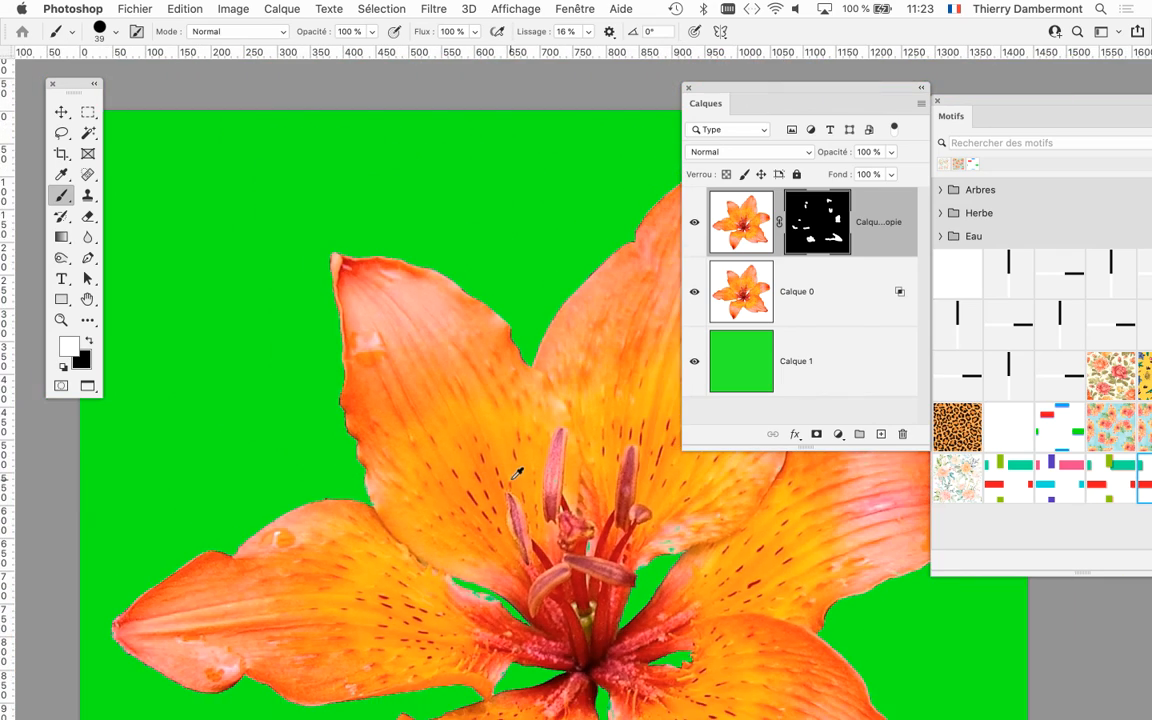
scroll(516, 473, "down", 1)
scroll(686, 521, "up", 2)
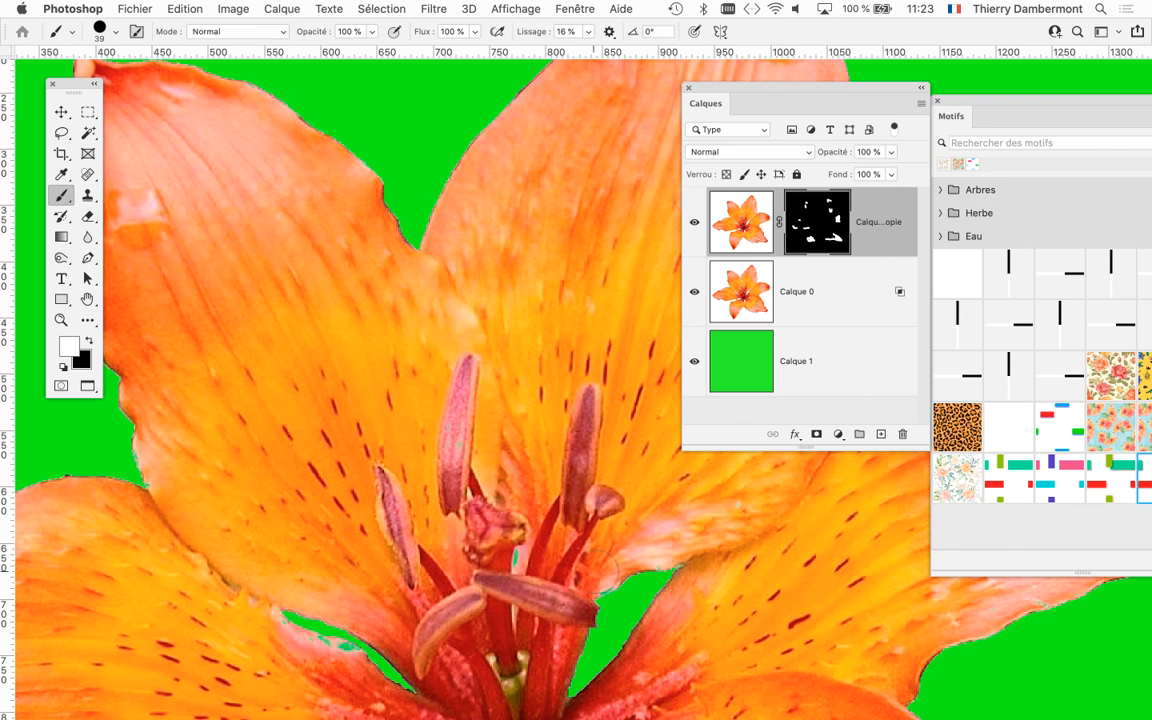
left_click_drag(503, 500, 483, 252)
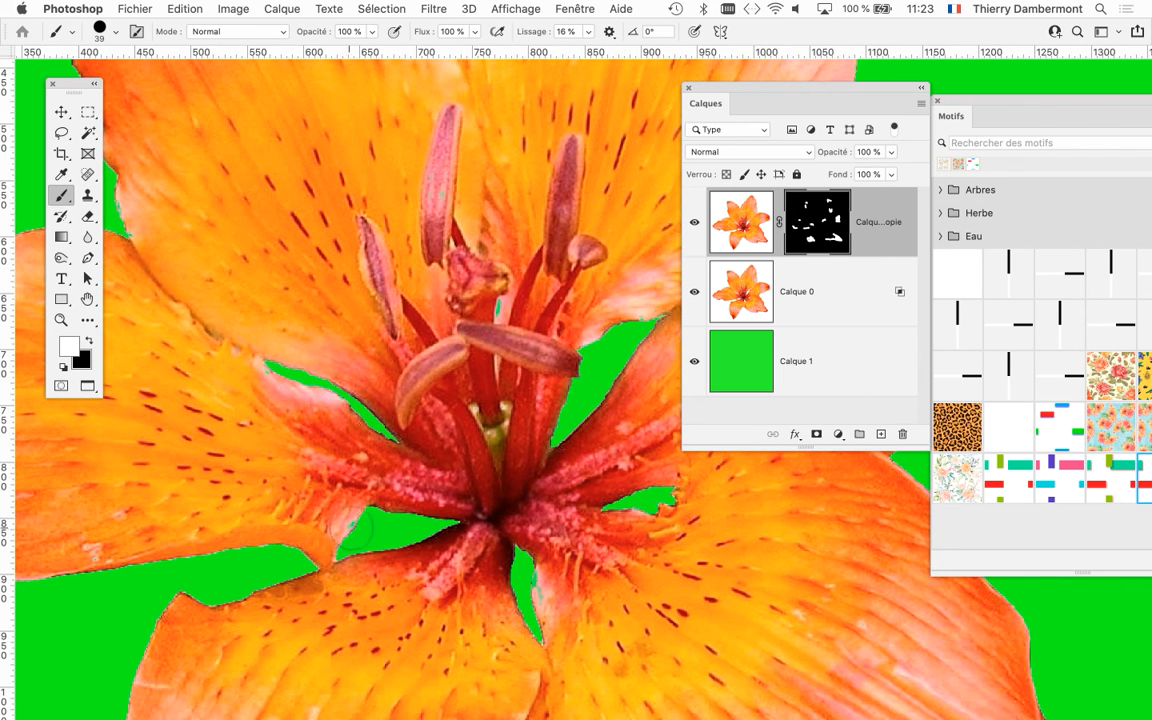
scroll(630, 537, "down", 5)
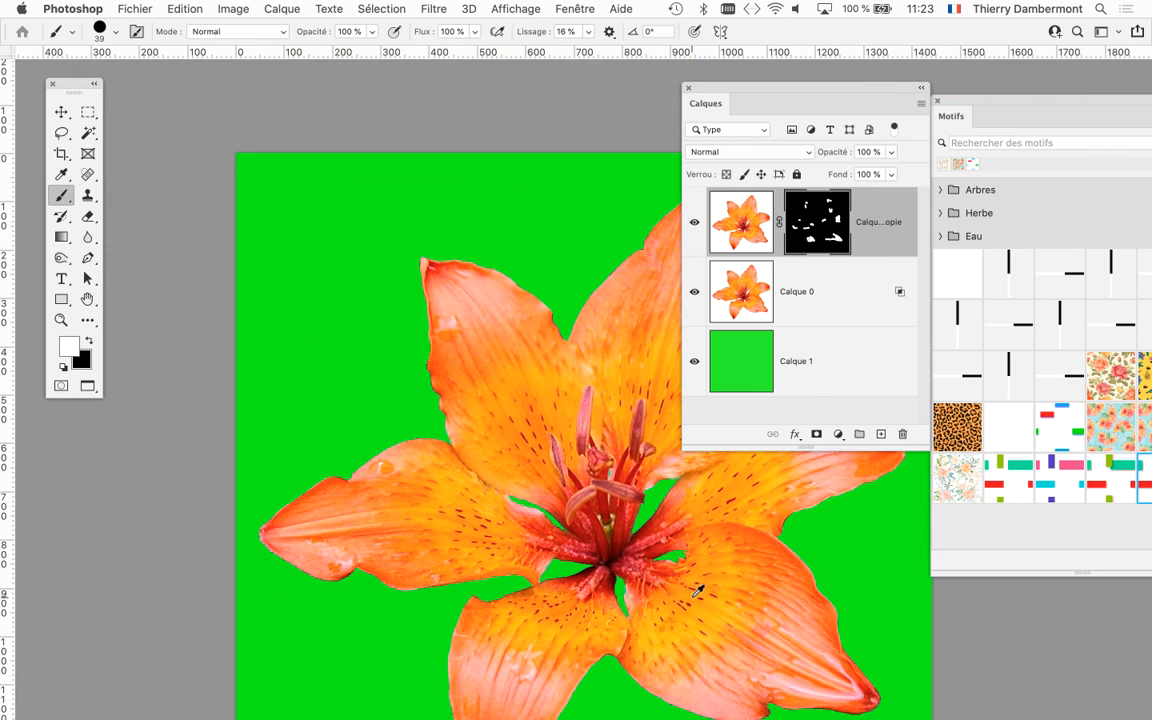
Step: Save the document as lily-flower-on-white-background.psd in the CGR folder, in Photoshop format with layers and maximised compatibility
left_click(118, 8)
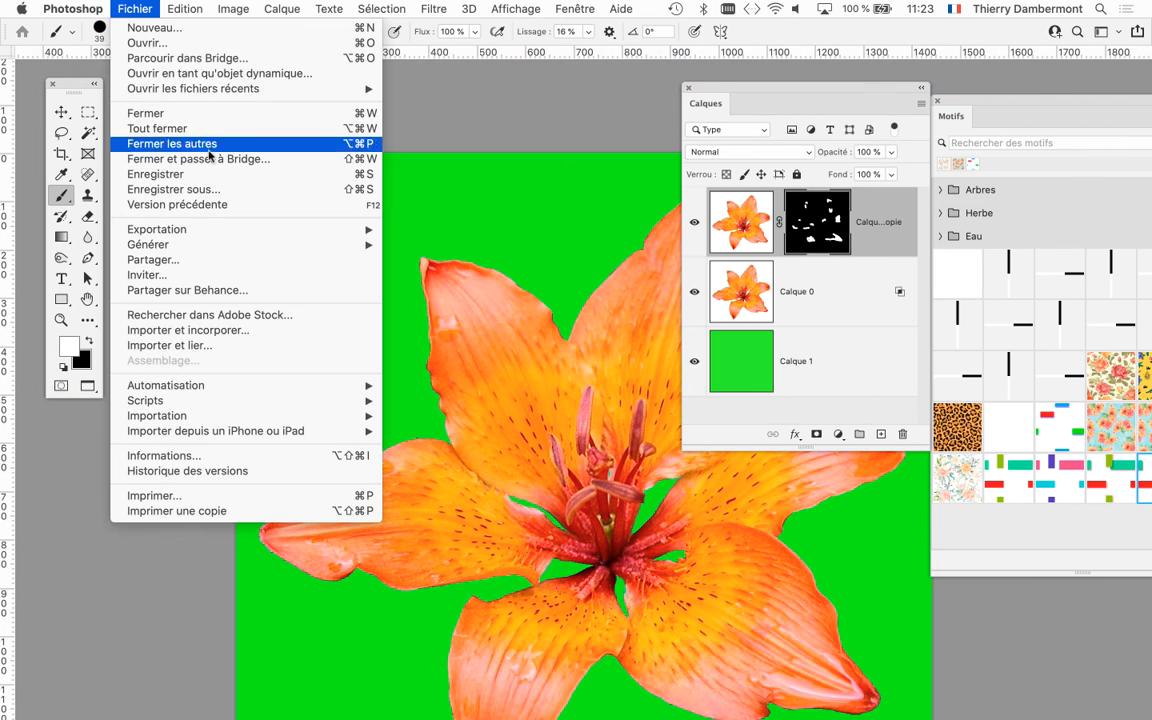
left_click(219, 187)
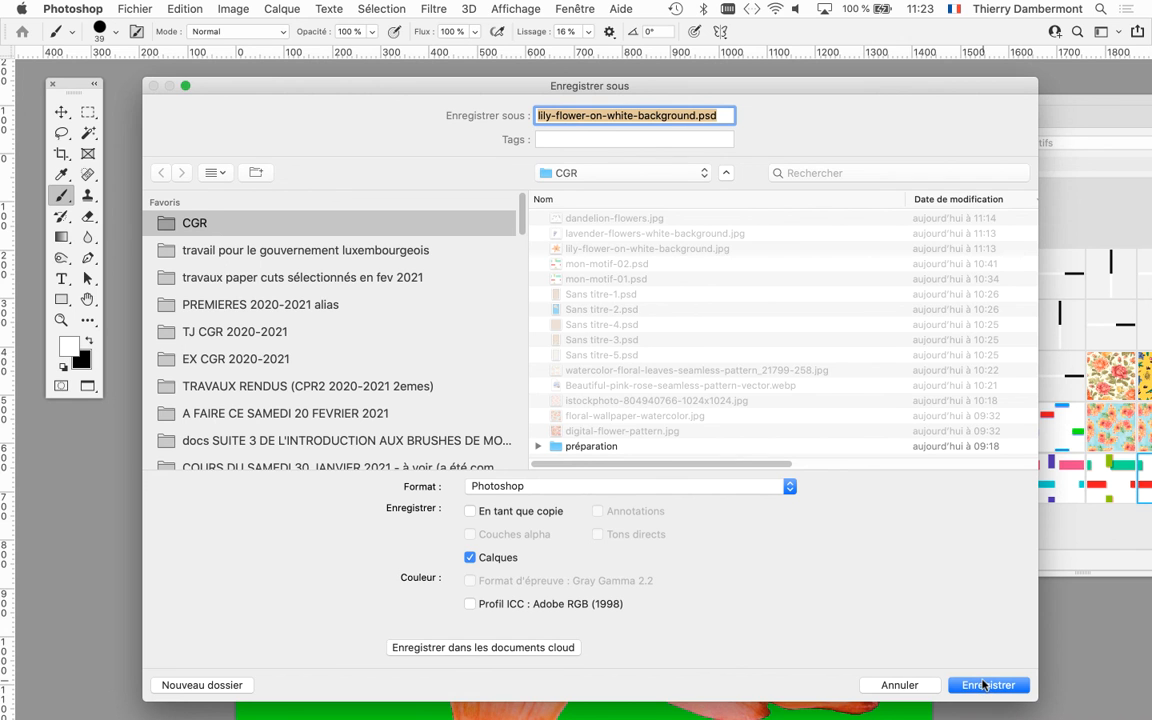
left_click(985, 685)
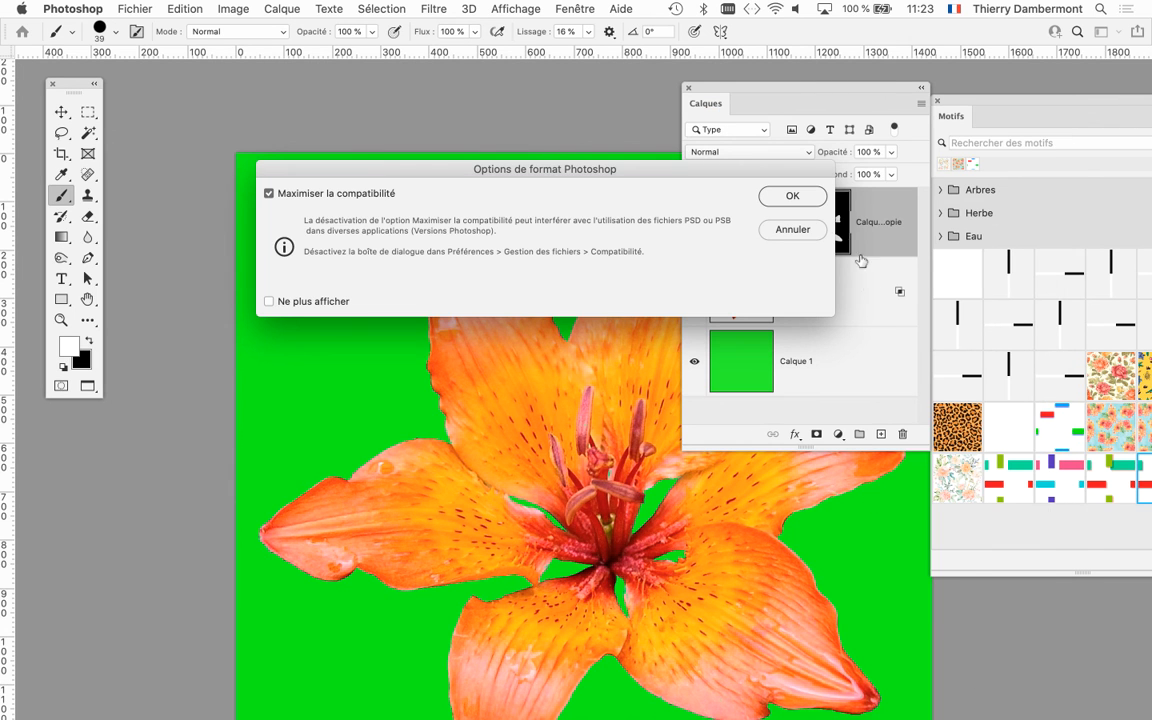
left_click(792, 196)
key("super+minus")
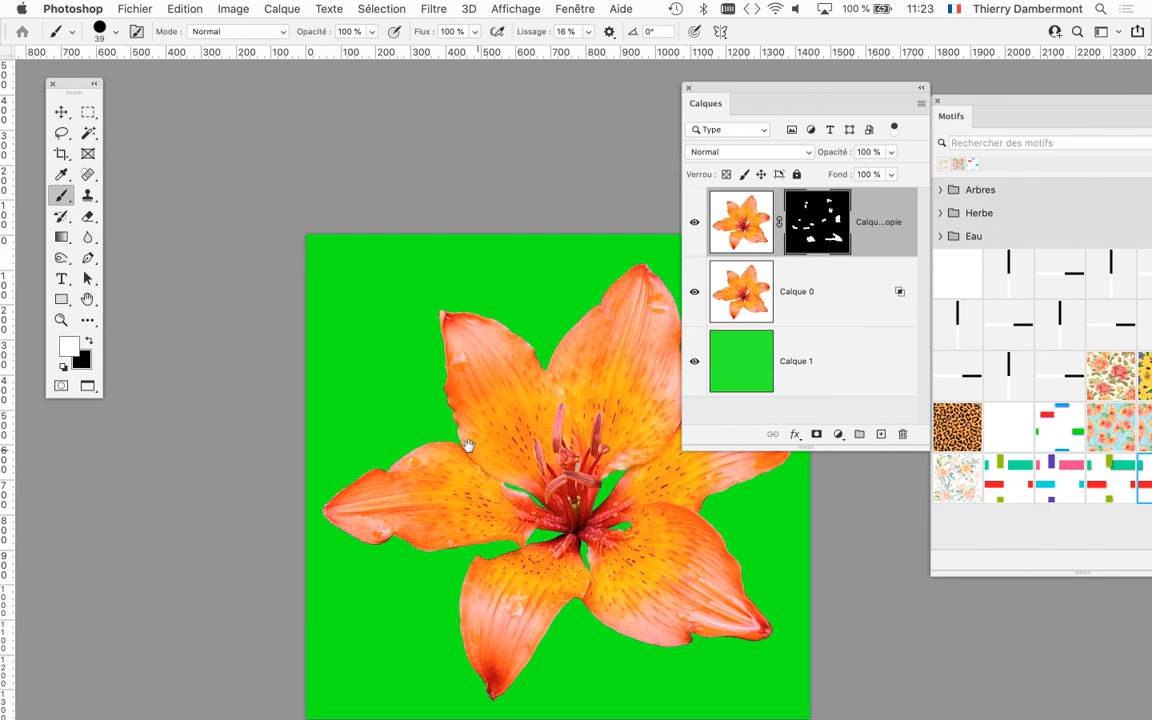